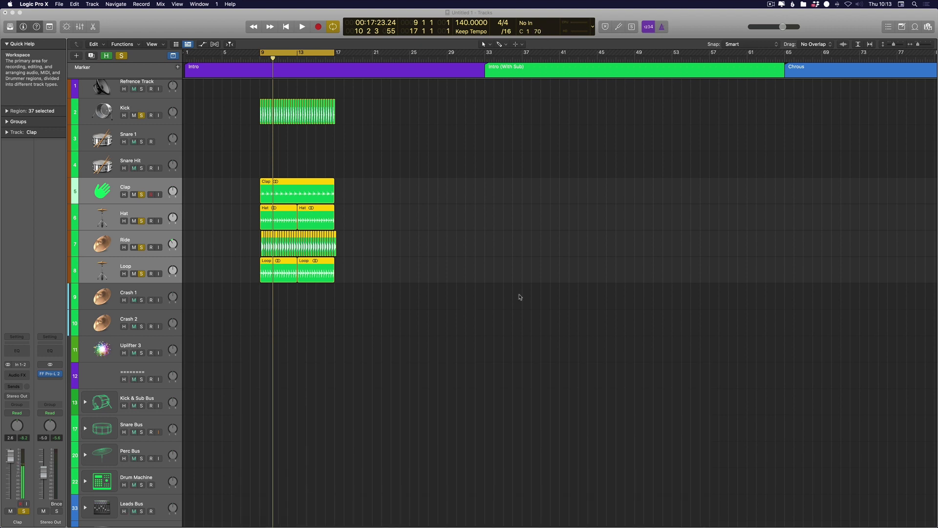
# Select the Kick pattern in bars 9 to 17 and clear the solo on all soloed tracks.
pyautogui.click(380, 138)
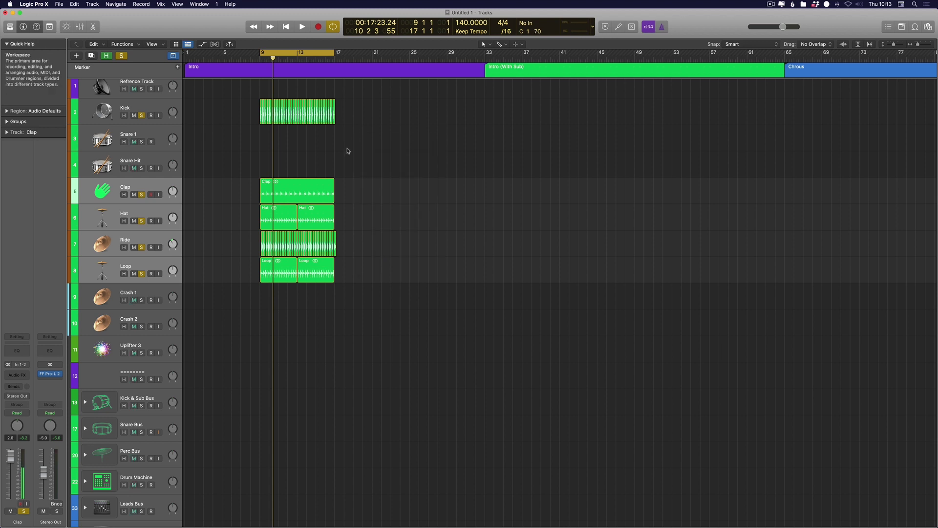
pyautogui.hscroll(-1, 348, 151)
pyautogui.moveTo(420, 109); pyautogui.dragTo(260, 120)
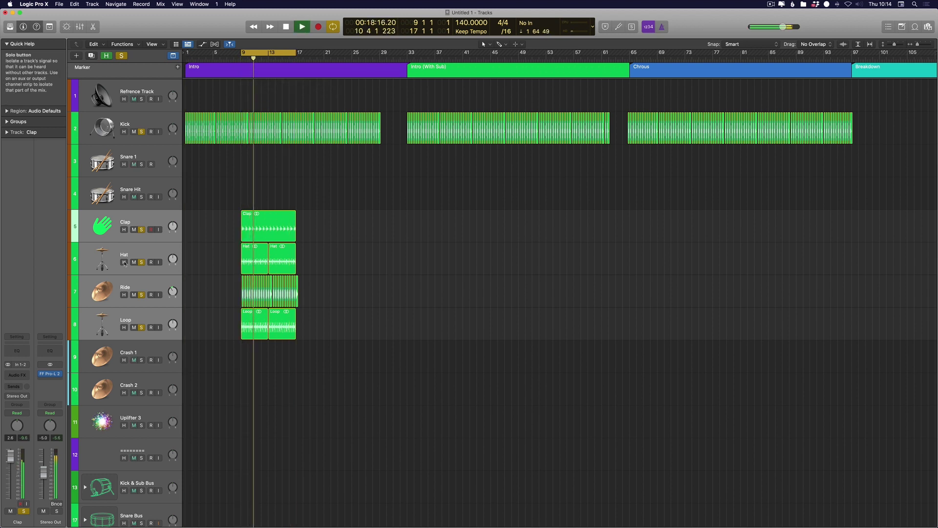
pyautogui.click(122, 55)
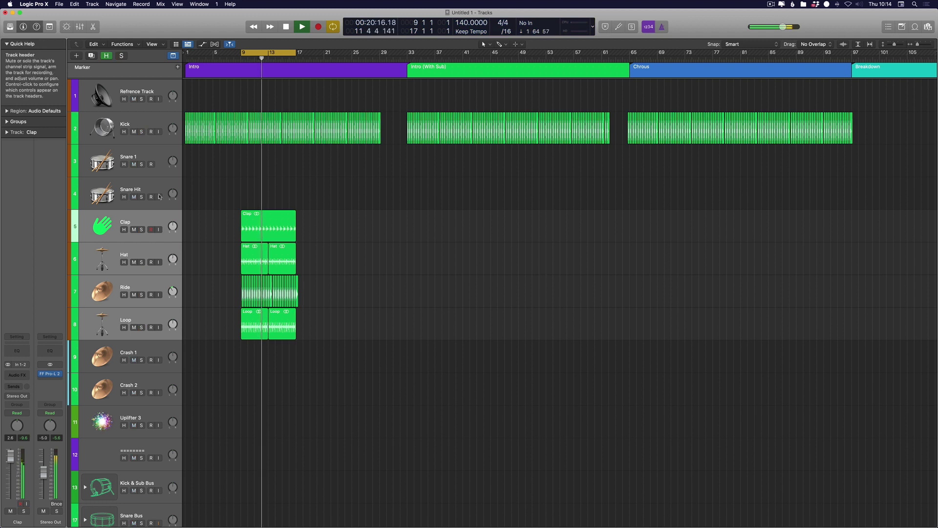
# Audition the Kick and Clap tracks one after the other by soloing each briefly during playback.
pyautogui.click(142, 132)
pyautogui.click(140, 132)
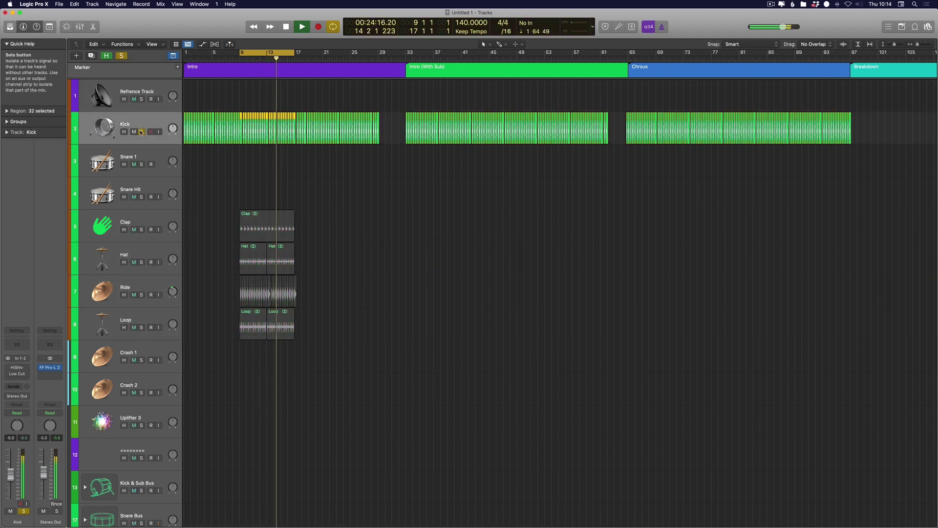
pyautogui.click(141, 132)
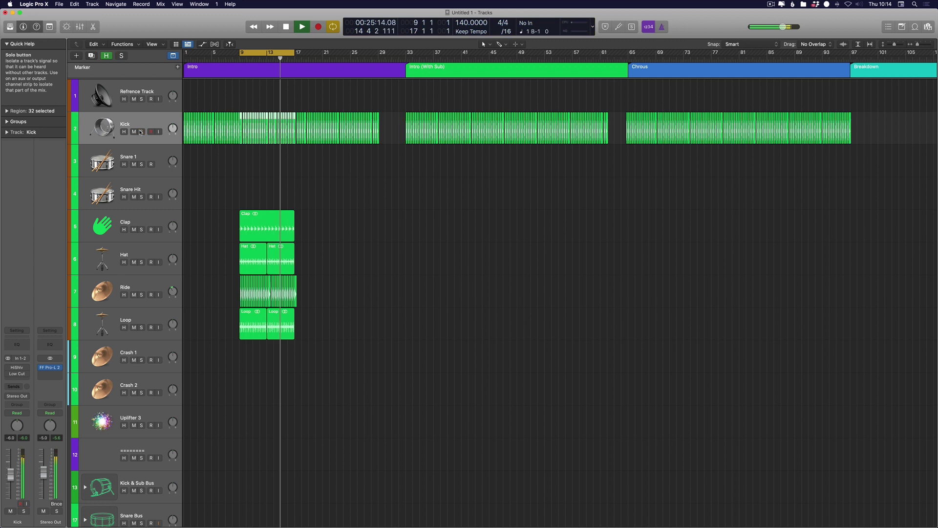
pyautogui.click(141, 230)
pyautogui.click(141, 229)
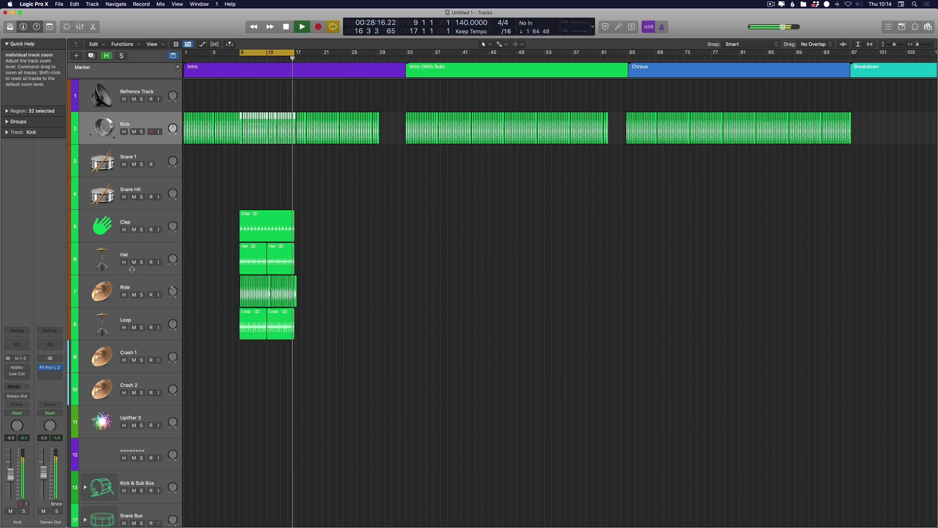
# Audition the Hat and Ride tracks in turn by briefly soloing and muting each during playback.
pyautogui.click(141, 261)
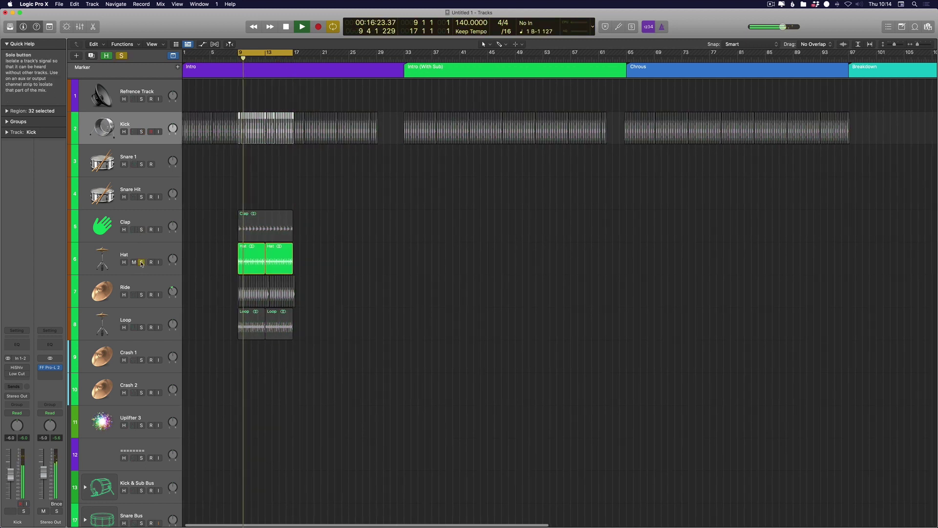
pyautogui.click(141, 262)
pyautogui.click(134, 260)
pyautogui.click(141, 294)
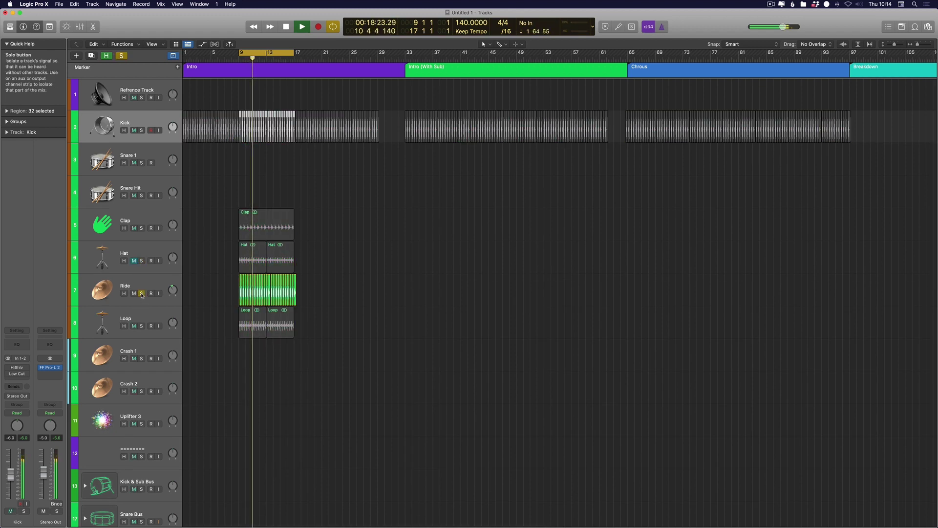
pyautogui.click(140, 293)
pyautogui.click(133, 293)
pyautogui.click(134, 293)
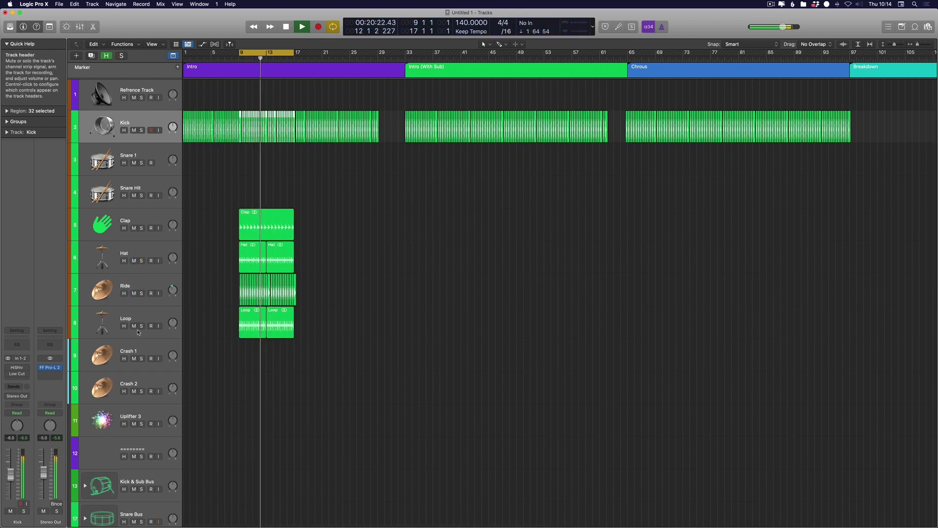
# Audition the Loop track by muting and soloing it briefly, restoring the full mix.
pyautogui.click(134, 325)
pyautogui.click(134, 326)
pyautogui.click(141, 326)
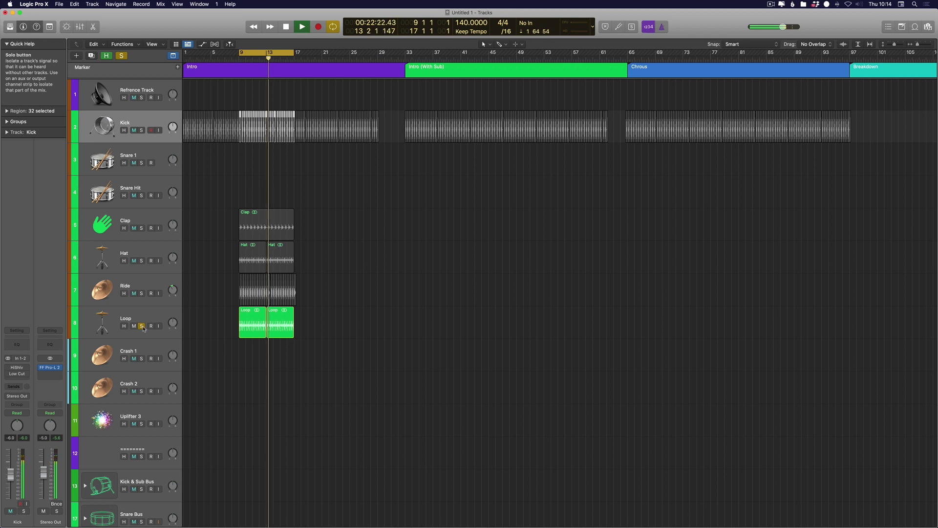
pyautogui.click(141, 325)
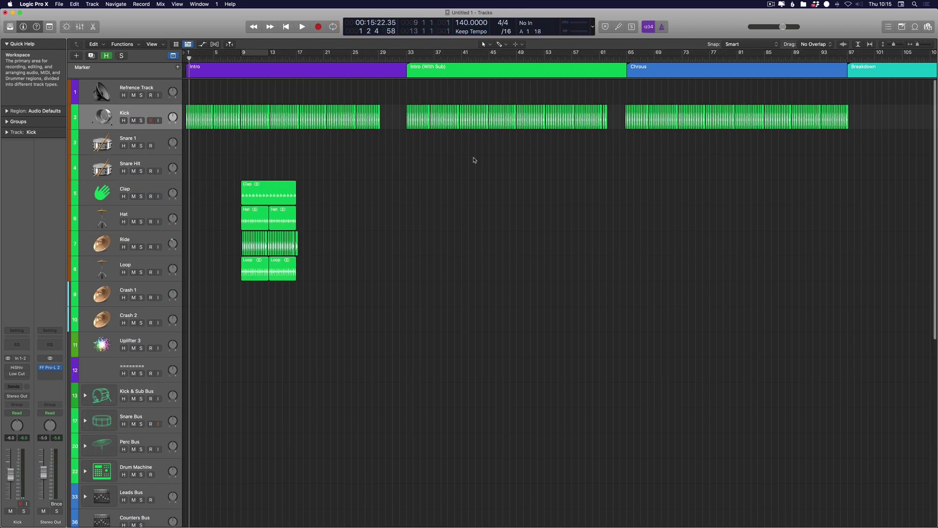
# Copy the Clap, Hat, Ride and Loop regions from bars 9 to 17 to the start of the Intro at bar 1.
pyautogui.press('t')
pyautogui.press('t')
pyautogui.moveTo(357, 156); pyautogui.dragTo(288, 270)
pyautogui.press('super+Right')
pyautogui.press('super+Right')
pyautogui.press('super+Right')
pyautogui.hscroll(-5, 267, 176)
pyautogui.press('super+Left')
pyautogui.press('super+Left')
pyautogui.moveTo(313, 191); pyautogui.dragTo(202, 191)
pyautogui.press('super+Left')
pyautogui.press('super+Left')
pyautogui.moveTo(471, 172); pyautogui.dragTo(337, 206)
pyautogui.press('super+Right')
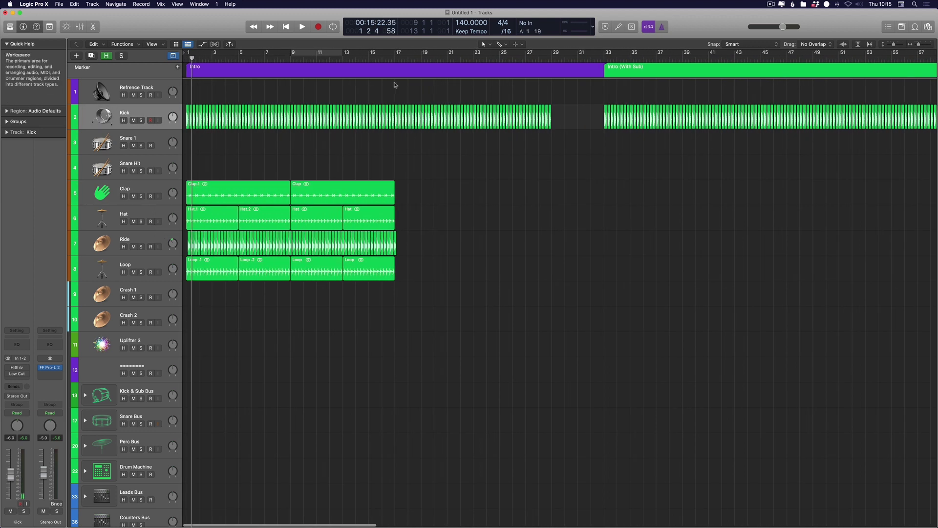
# Select bars 1 to 17 of the Clap, Hat, Ride and Loop tracks and repeat that section eight times, up to bar 145.
pyautogui.moveTo(396, 297); pyautogui.dragTo(98, 207)
pyautogui.press('super+Left')
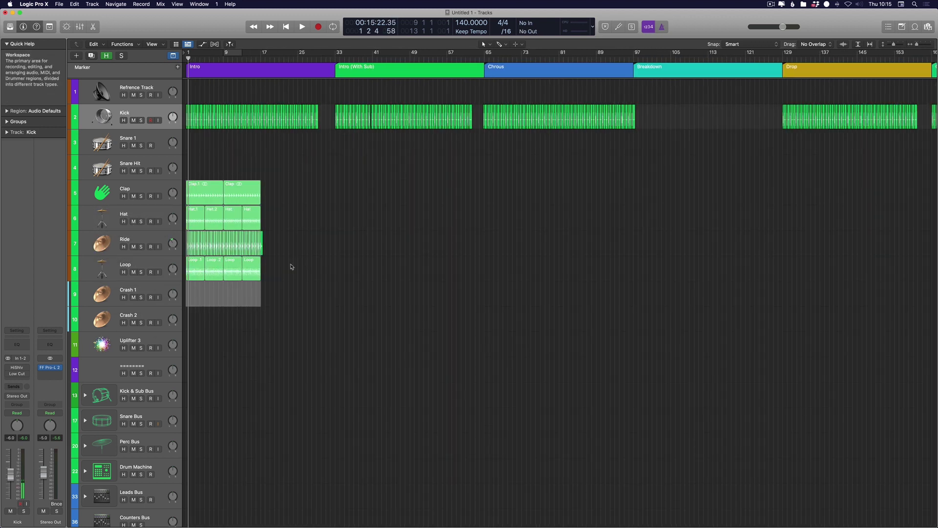
pyautogui.press('super+r')
pyautogui.press('super+r')
pyautogui.press('super+r')
pyautogui.press('super+r')
pyautogui.press('super+r')
pyautogui.press('super+r')
pyautogui.press('super+r')
pyautogui.press('super+r')
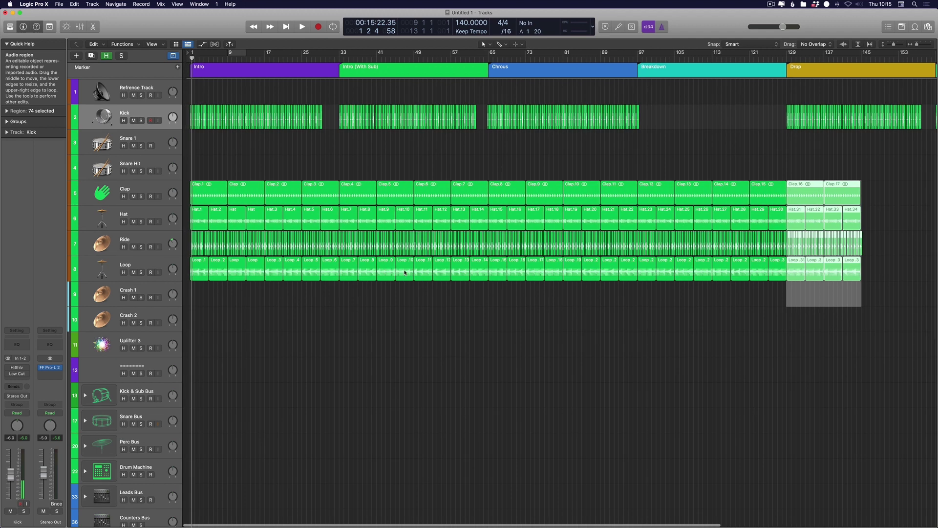
# Keep repeating the four percussion tracks to the end of the Outro, undoing the repeats that run past it, and show the whole arrangement.
pyautogui.hscroll(1, 439, 269)
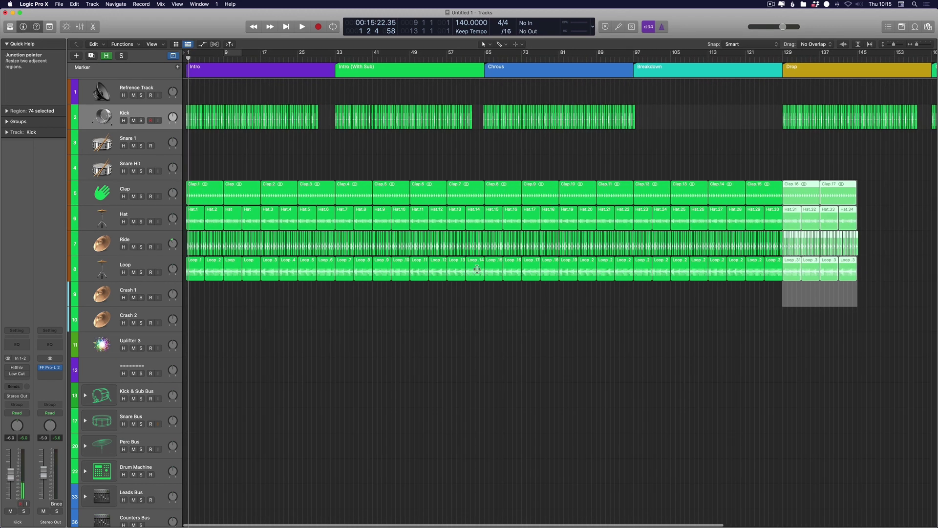
pyautogui.press('super+r')
pyautogui.press('super+r')
pyautogui.press('super+r')
pyautogui.press('super+r')
pyautogui.press('super+r')
pyautogui.press('super+r')
pyautogui.hscroll(10, 477, 268)
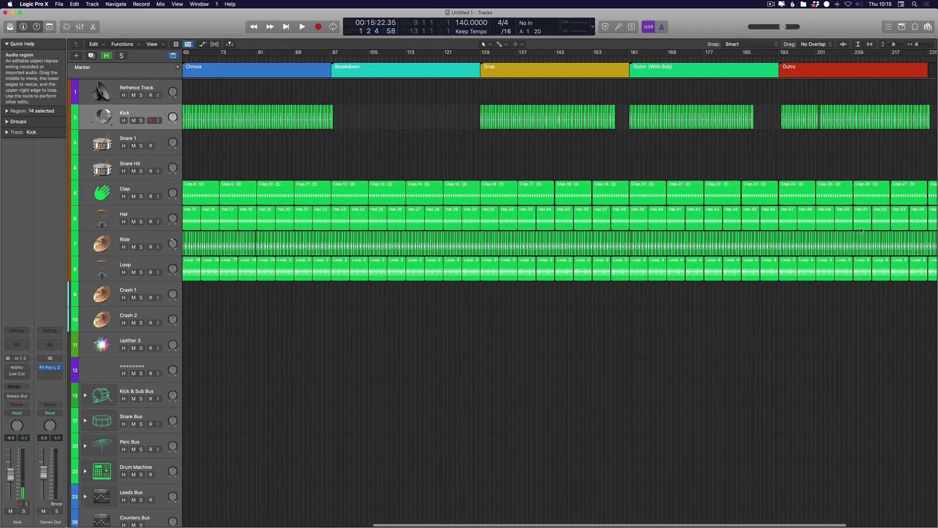
pyautogui.press('super+z')
pyautogui.press('super+z')
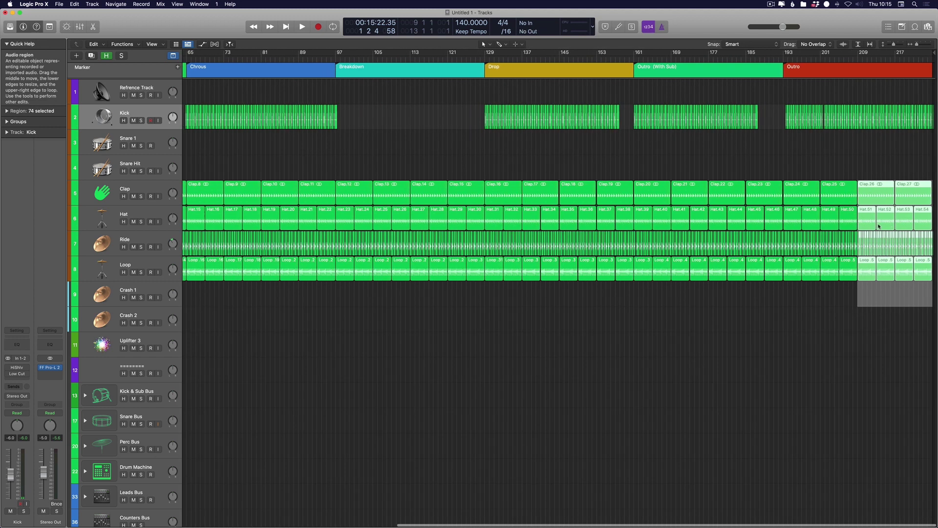
pyautogui.click(637, 142)
pyautogui.press('z')
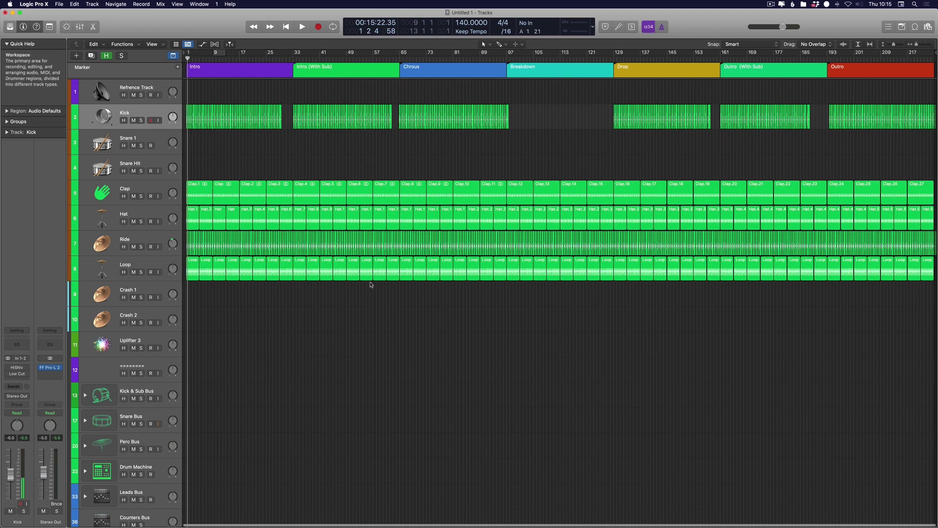
# Delete the Clap, Hat, Ride and Loop regions inside the Breakdown section, from bar 97 to bar 129.
pyautogui.scroll(5, 370, 243)
pyautogui.scroll(-5, 361, 235)
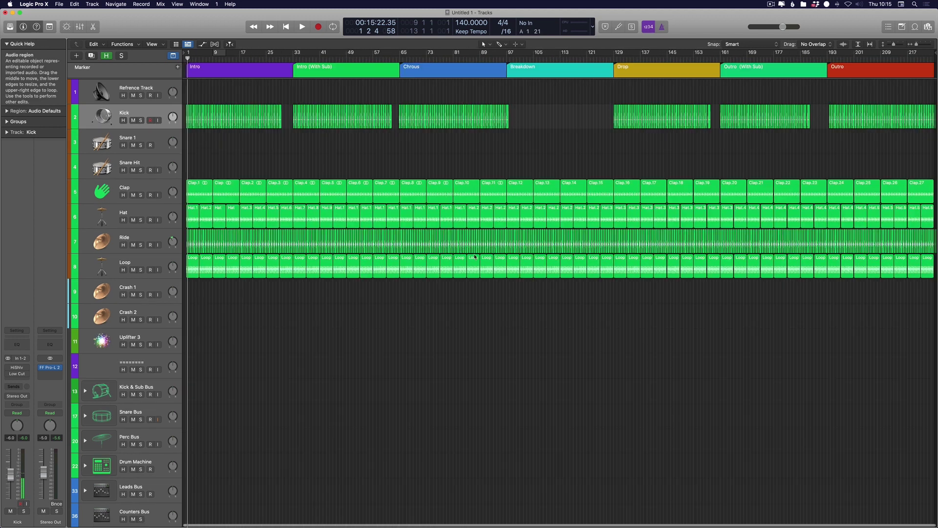
pyautogui.scroll(2, 348, 221)
pyautogui.scroll(2, 348, 221)
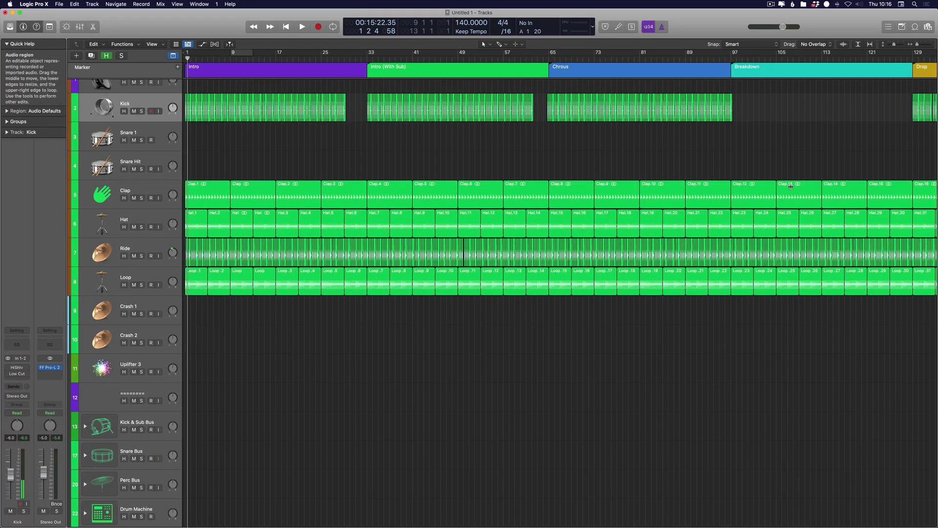
pyautogui.moveTo(734, 165); pyautogui.dragTo(903, 302)
pyautogui.press('Delete')
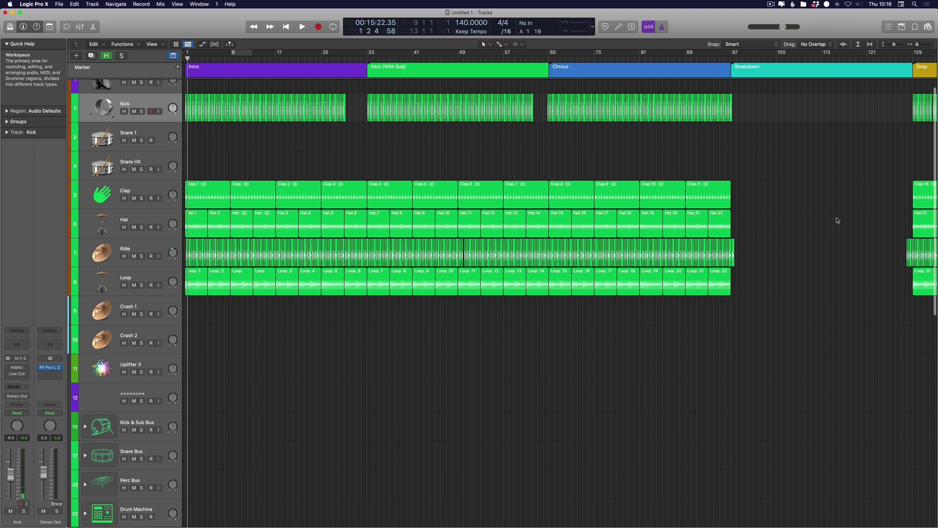
# Delete the first Clap region in the Intro so the clap enters at bar 9.
pyautogui.click(733, 255)
pyautogui.press('z')
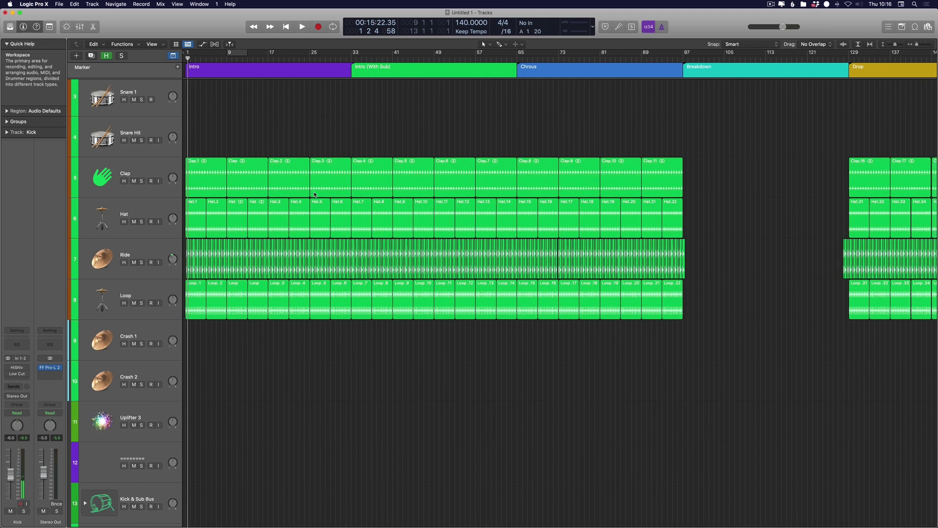
pyautogui.press('super+Right')
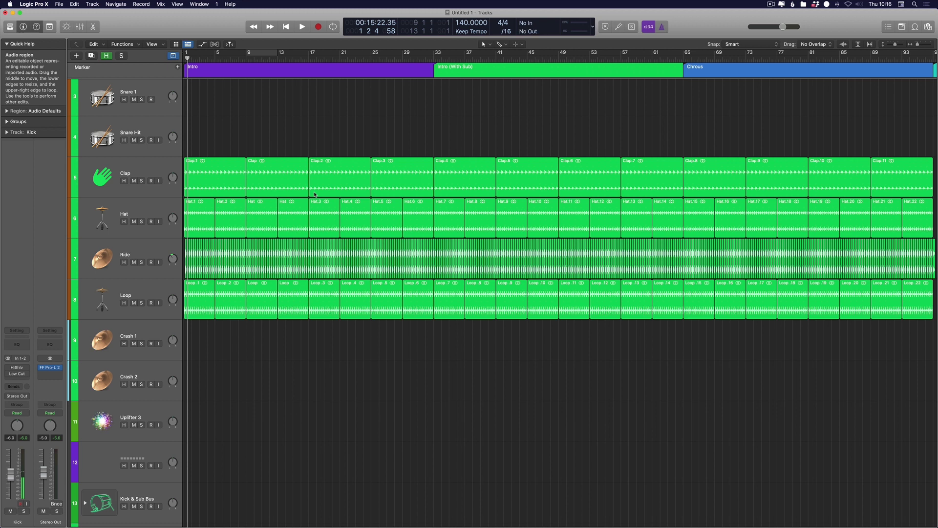
pyautogui.click(217, 188)
pyautogui.press('Delete')
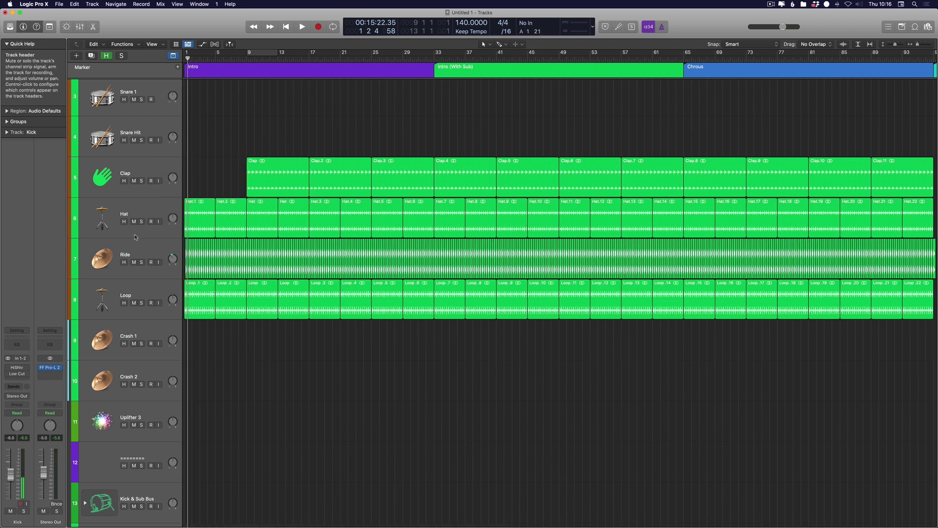
# Play the Intro and audition the Hat and Loop tracks in turn by soloing each briefly.
pyautogui.click(156, 213)
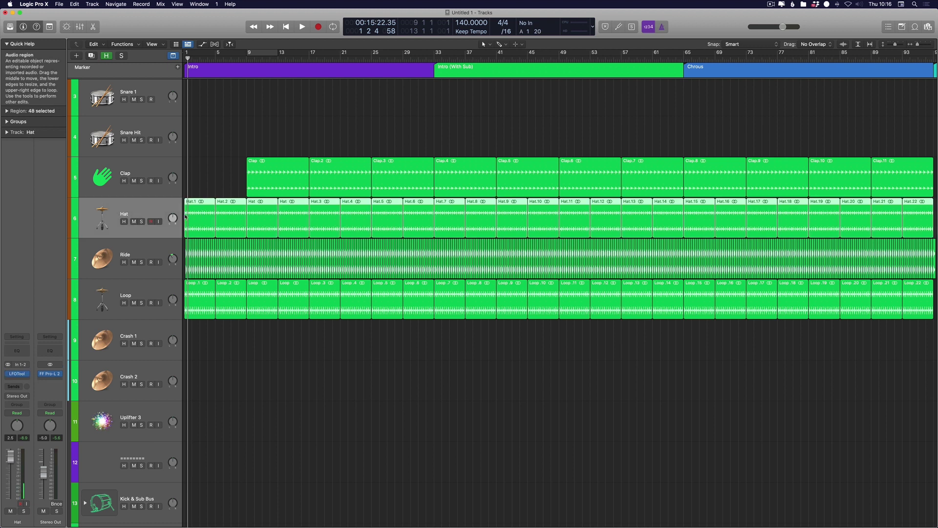
pyautogui.click(141, 222)
pyautogui.press('space')
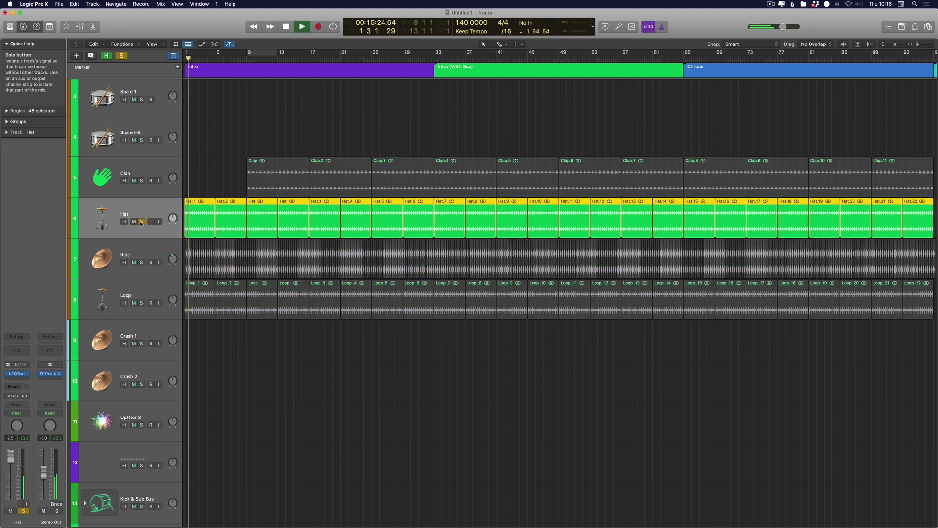
pyautogui.click(141, 221)
pyautogui.click(134, 303)
pyautogui.click(133, 302)
pyautogui.click(141, 303)
pyautogui.click(141, 303)
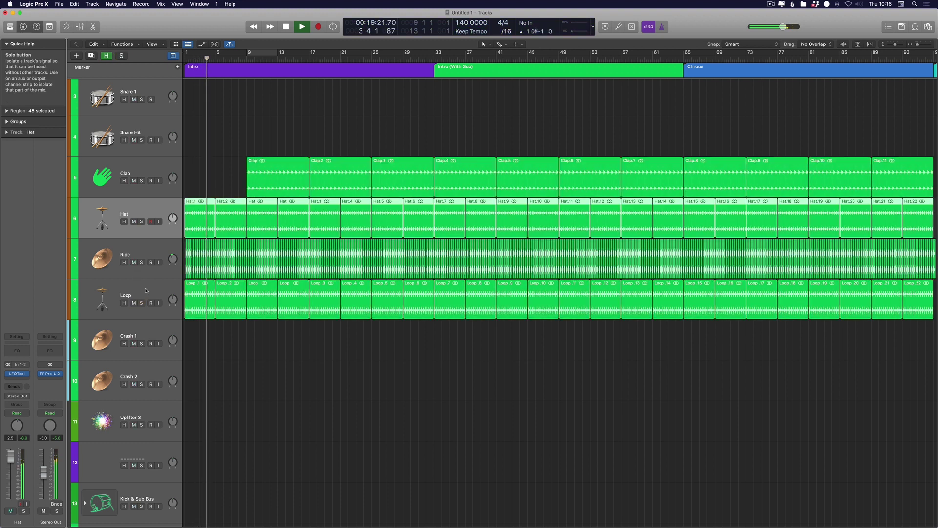
# Stop playback and delete the first four Loop regions so the loop enters at bar 17.
pyautogui.click(145, 290)
pyautogui.press('space')
pyautogui.press('Delete')
pyautogui.click(229, 300)
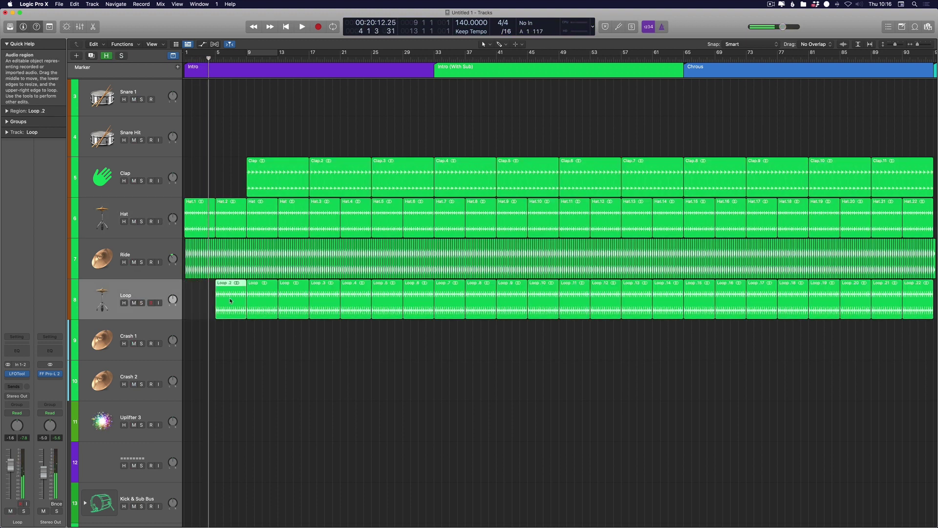
pyautogui.press('Delete')
pyautogui.click(253, 300)
pyautogui.press('Delete')
pyautogui.click(293, 298)
pyautogui.press('Delete')
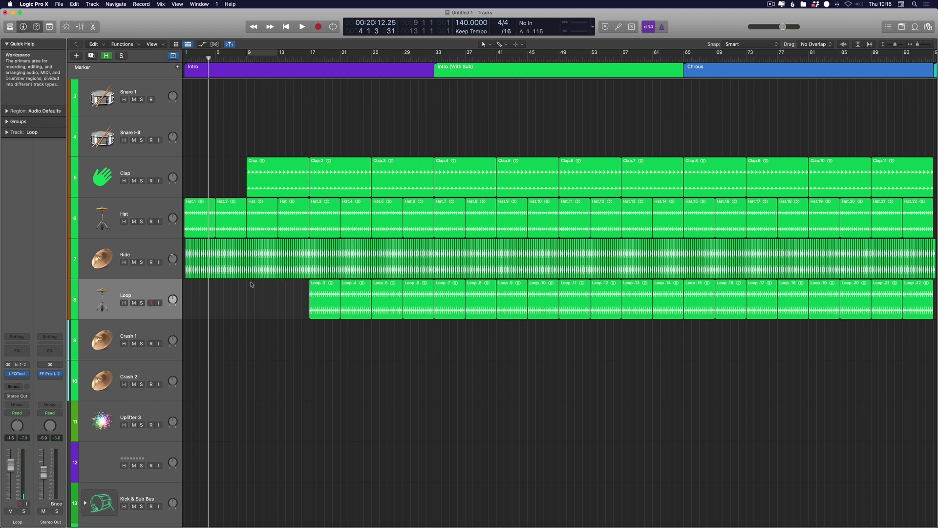
# Delete all Ride regions before bar 9, including the leftover hits just ahead of it.
pyautogui.moveTo(202, 261); pyautogui.dragTo(188, 262)
pyautogui.press('Delete')
pyautogui.press('super+Right')
pyautogui.press('super+Right')
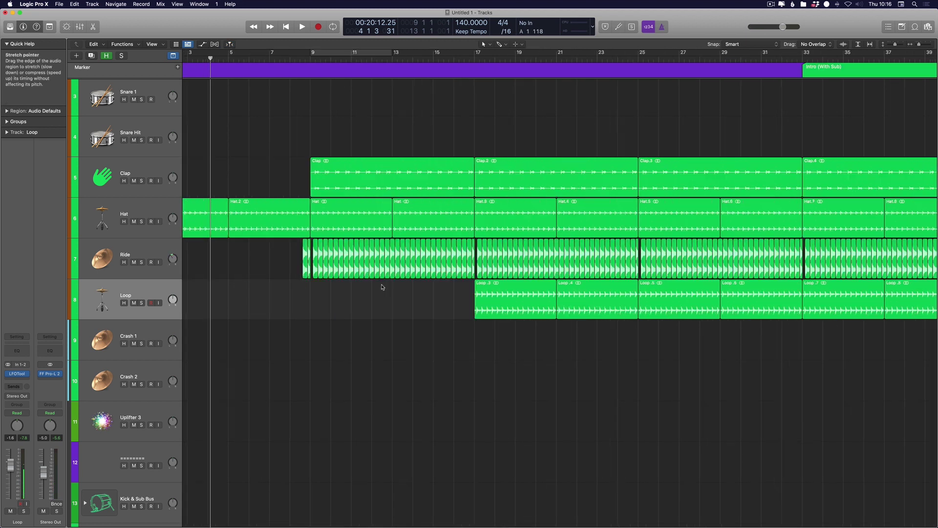
pyautogui.click(317, 252)
pyautogui.press('Delete')
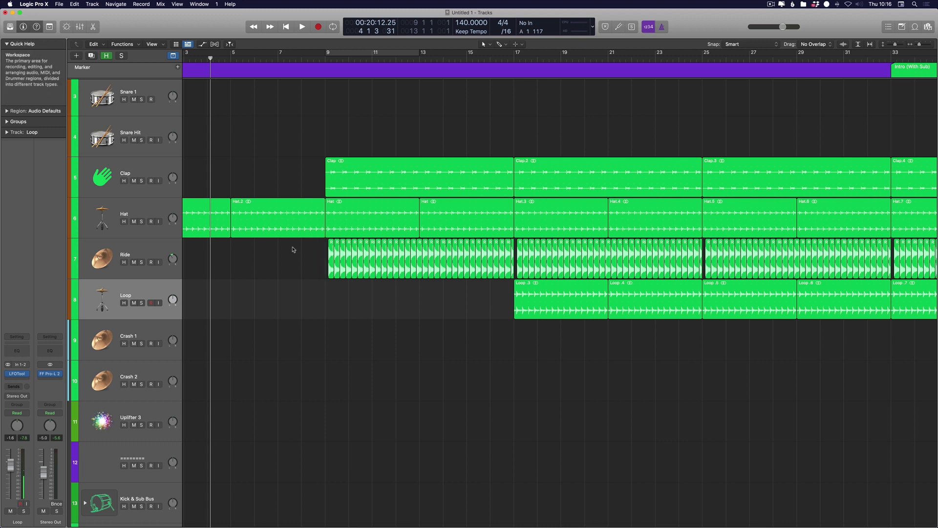
# Show track automation with the Hat track selected and add a Channel EQ to its channel strip.
pyautogui.press('super+Left')
pyautogui.press('super+Left')
pyautogui.press('super+Left')
pyautogui.click(145, 212)
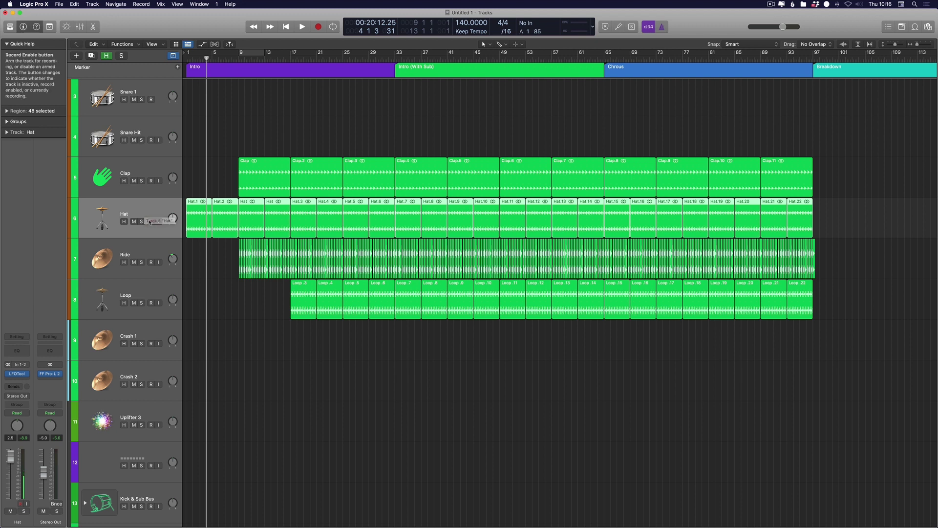
pyautogui.press('a')
pyautogui.click(146, 227)
pyautogui.moveTo(172, 266)
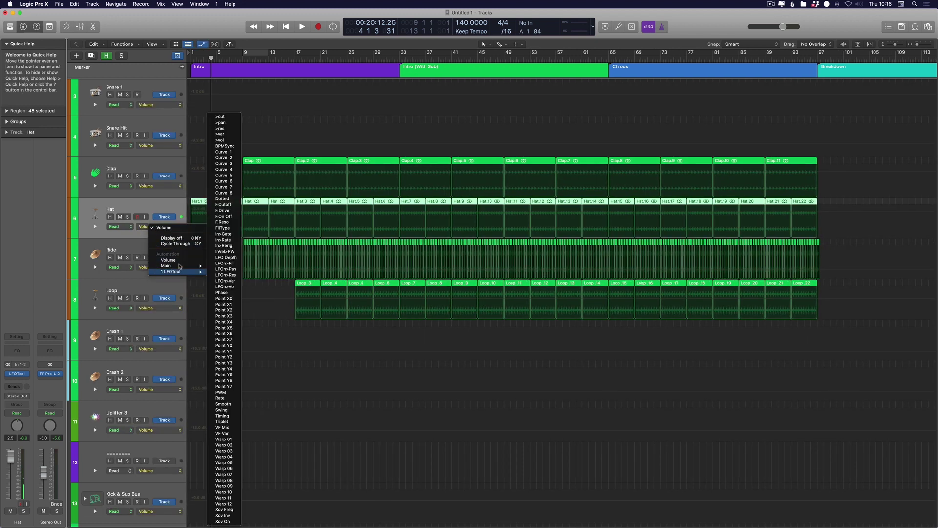
pyautogui.click(25, 353)
pyautogui.click(24, 352)
pyautogui.click(292, 102)
# Automate the Hat's Channel EQ high cut frequency to rise from a lowered point at bar 1 to nearly fully open at bar 9, and play from the start.
pyautogui.click(146, 227)
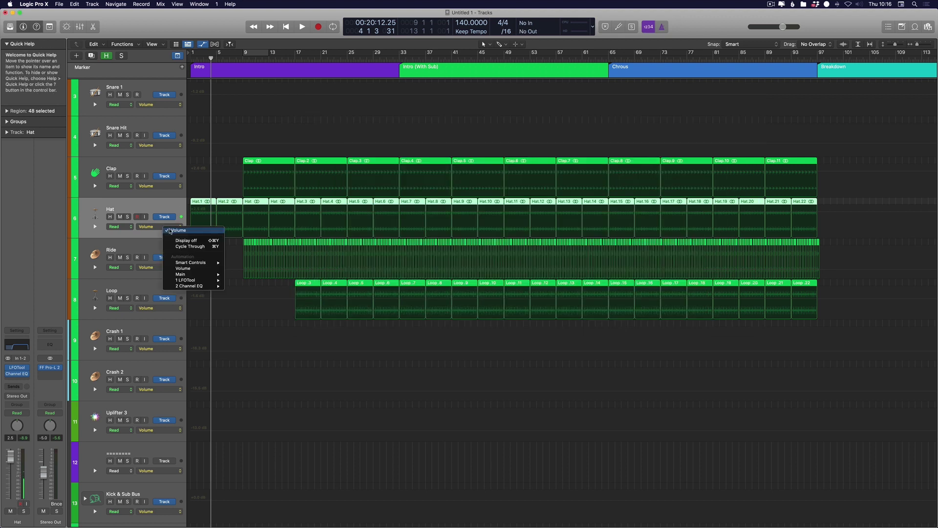
pyautogui.moveTo(206, 286)
pyautogui.click(249, 286)
pyautogui.click(244, 208)
pyautogui.moveTo(189, 210); pyautogui.dragTo(190, 221)
pyautogui.press('space')
pyautogui.press('Return')
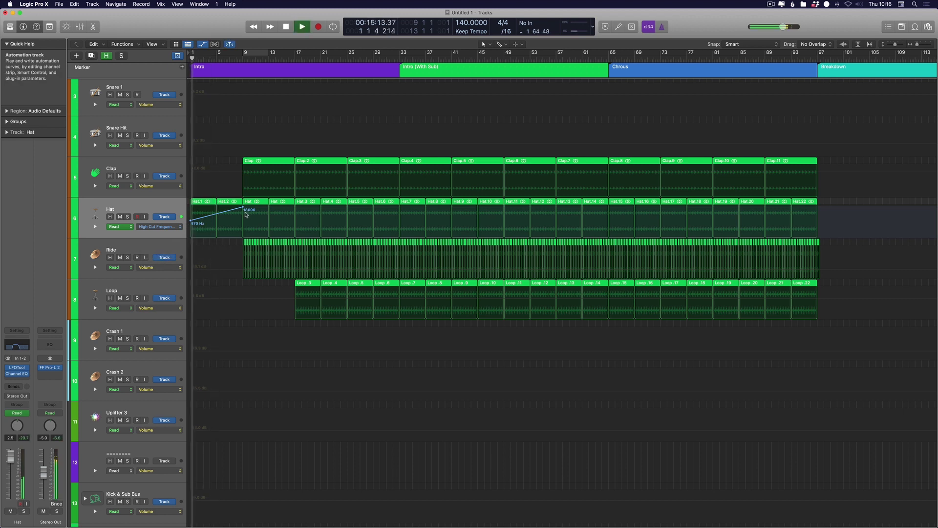
# Hide track automation, move the first Clap region back to bar 5 and shorten it to end at bar 9.
pyautogui.press('a')
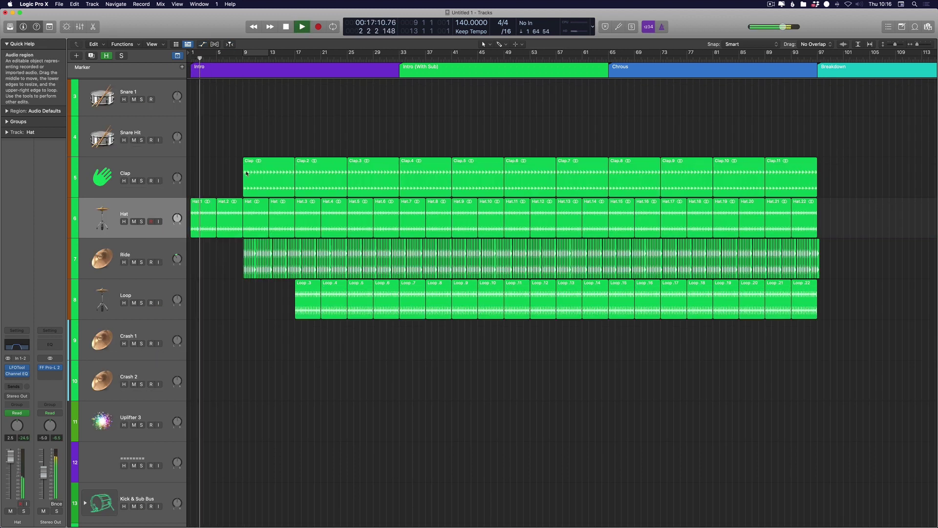
pyautogui.press('super+Right')
pyautogui.press('super+Right')
pyautogui.press('super+Right')
pyautogui.moveTo(382, 181); pyautogui.dragTo(308, 180)
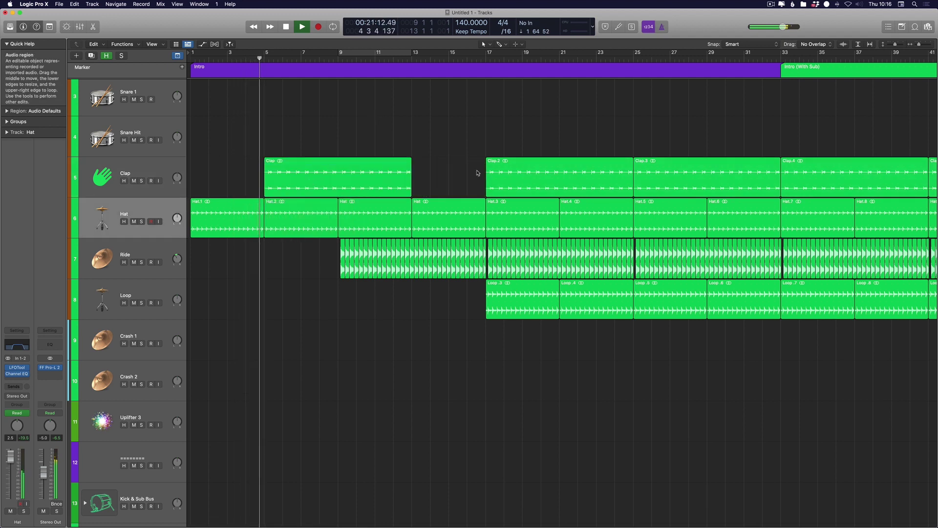
pyautogui.click(409, 194)
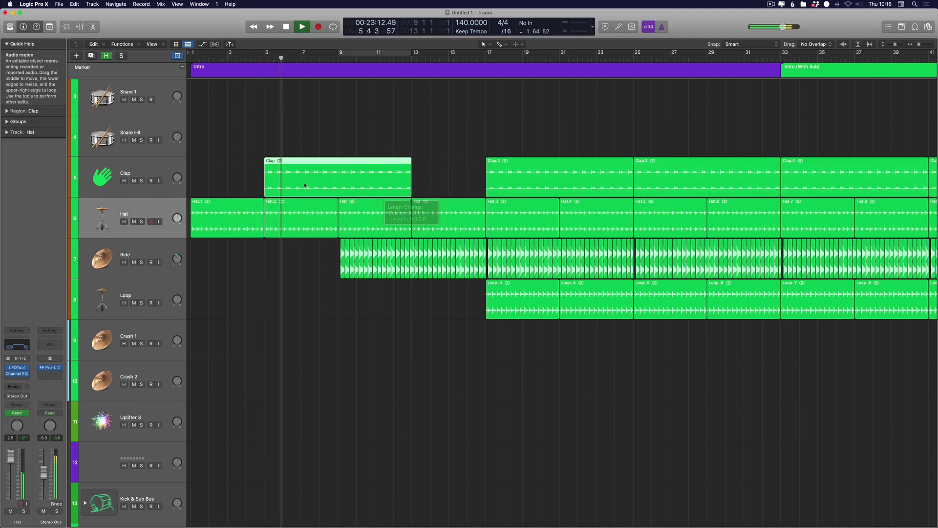
pyautogui.moveTo(410, 194); pyautogui.dragTo(338, 194)
pyautogui.press('cmd+r')
pyautogui.press('cmd+r')
pyautogui.keyDown('shift'); pyautogui.click(388, 181); pyautogui.keyUp('shift')
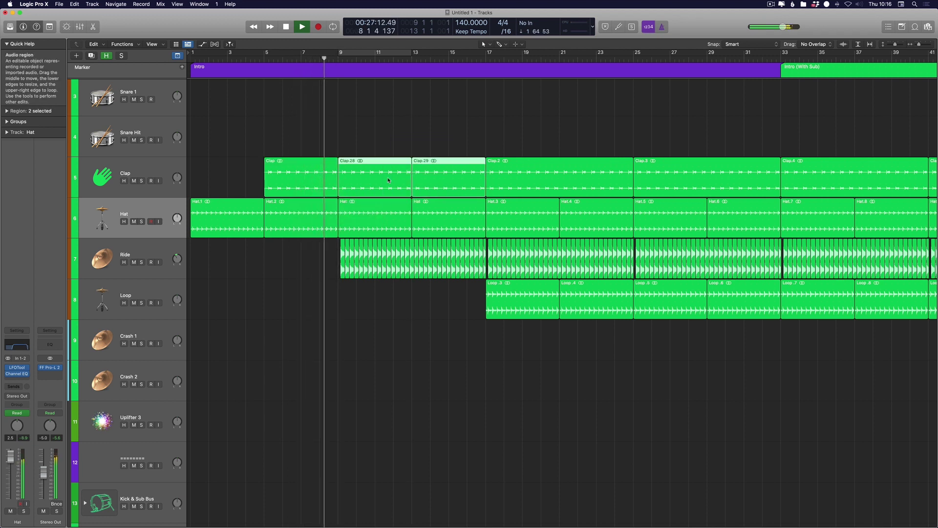
pyautogui.press('Delete')
# Stop playback, copy the Clap region at bar 17 to bar 9, and set the cycle range from bar 9 to bar 30.
pyautogui.press('space')
pyautogui.moveTo(498, 185); pyautogui.dragTo(347, 185)
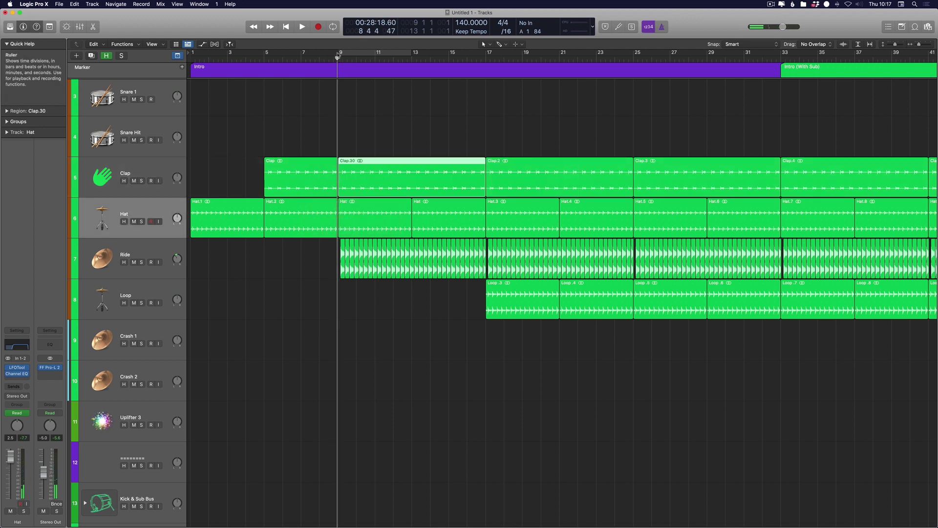
pyautogui.moveTo(338, 53); pyautogui.dragTo(724, 53)
# Automate the Ride's Channel EQ low cut frequency to fall from a raised point near bar 9 to its original level at bar 17, and play it.
pyautogui.click(131, 252)
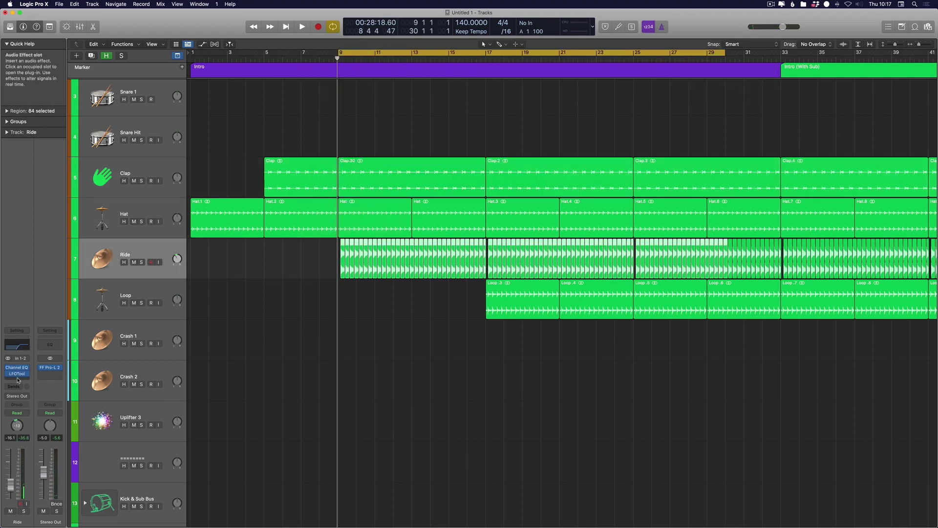
pyautogui.press('a')
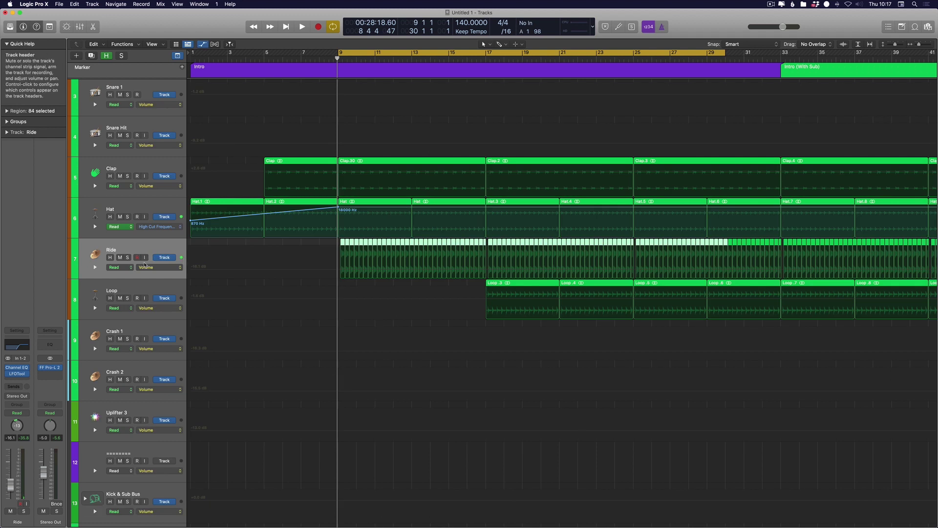
pyautogui.click(143, 267)
pyautogui.moveTo(186, 317)
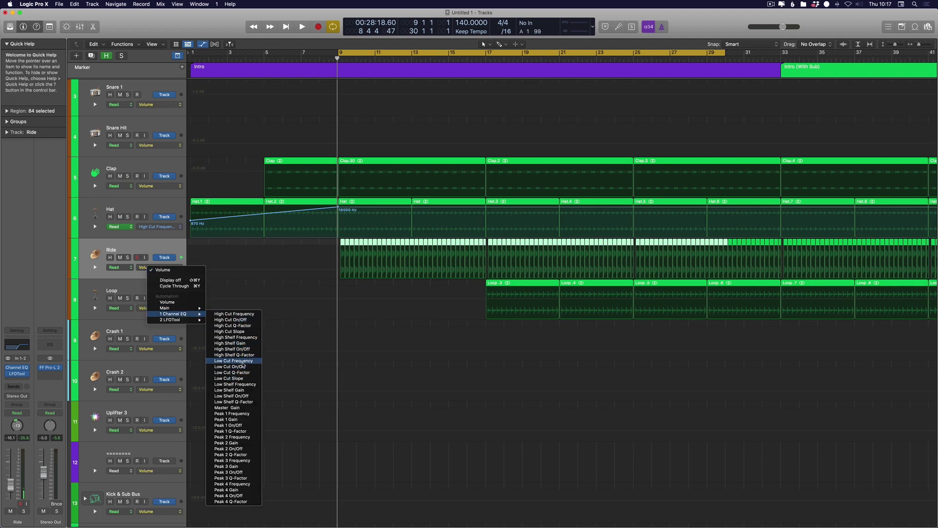
pyautogui.click(233, 360)
pyautogui.click(419, 259)
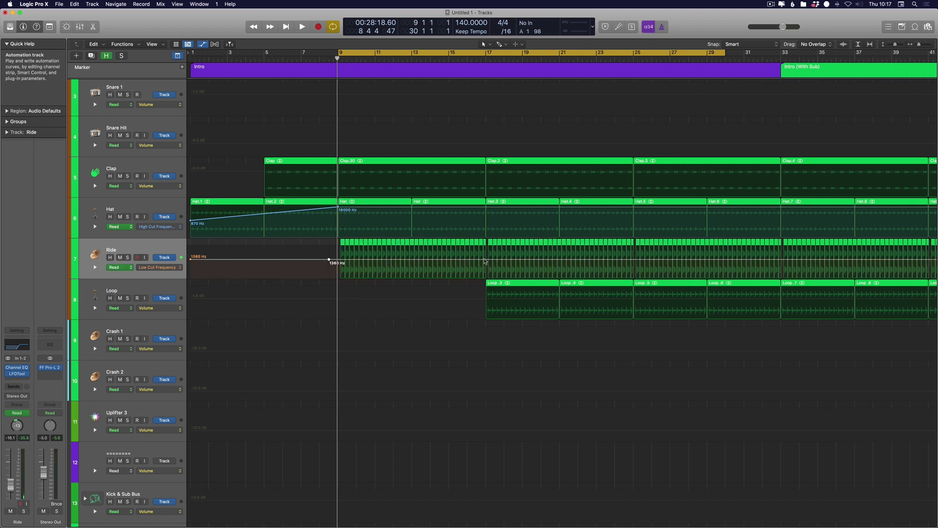
pyautogui.click(318, 261)
pyautogui.moveTo(329, 259); pyautogui.dragTo(329, 249)
pyautogui.press('space')
pyautogui.press('a')
pyautogui.hscroll(5, 363, 161)
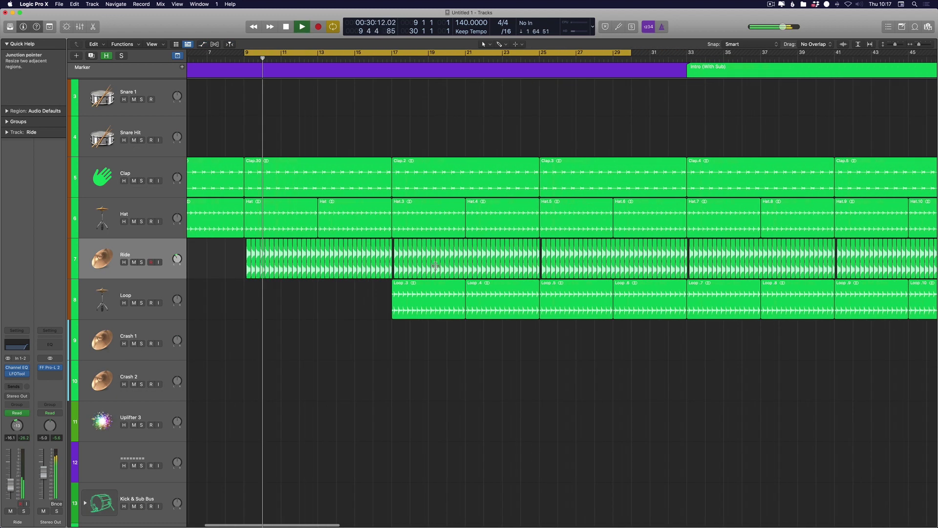
# Stop playback, move the cycle range to bars 17 to 38, and insert FF Volcano 2 on the Loop track.
pyautogui.press('space')
pyautogui.moveTo(366, 56); pyautogui.dragTo(735, 56)
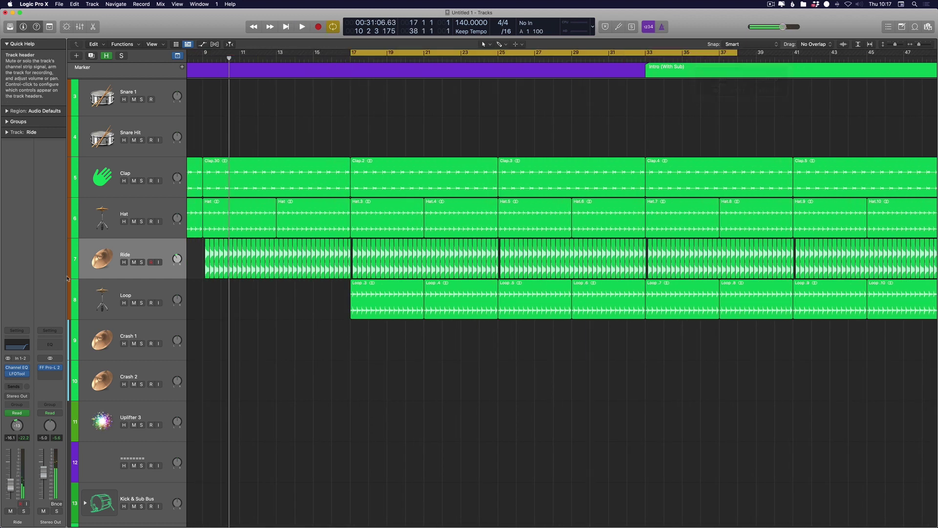
pyautogui.click(117, 292)
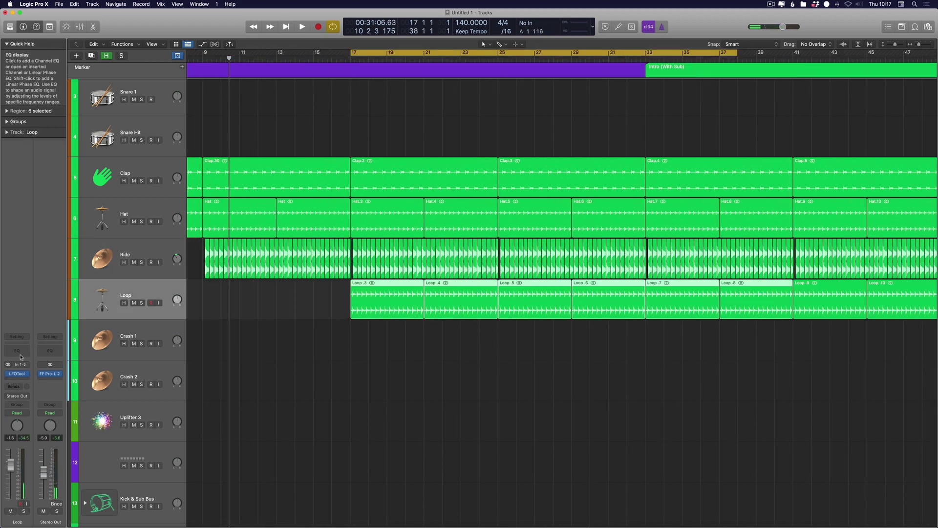
pyautogui.click(16, 378)
pyautogui.moveTo(43, 516)
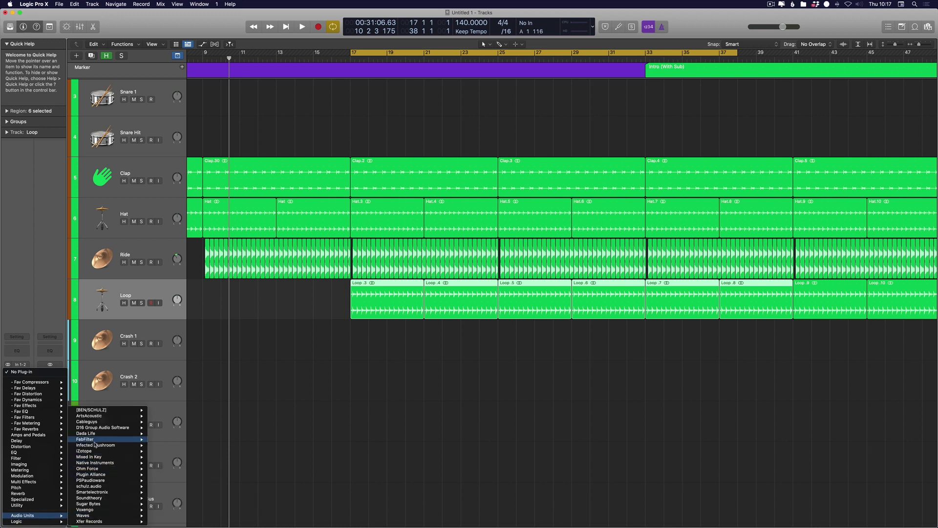
pyautogui.moveTo(137, 438)
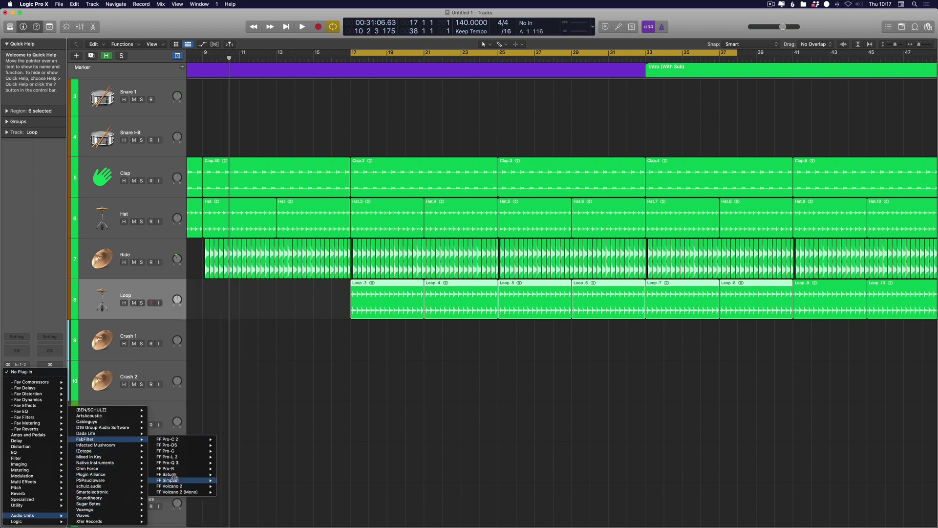
pyautogui.click(230, 486)
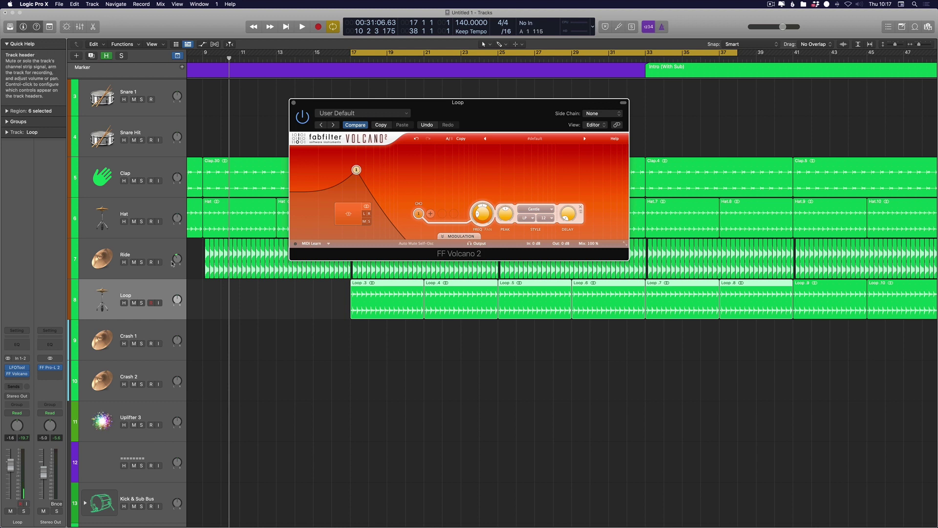
# Record Latch automation on the Loop track from bar 17 while sweeping Volcano 2's low-pass filter fully open.
pyautogui.press('space')
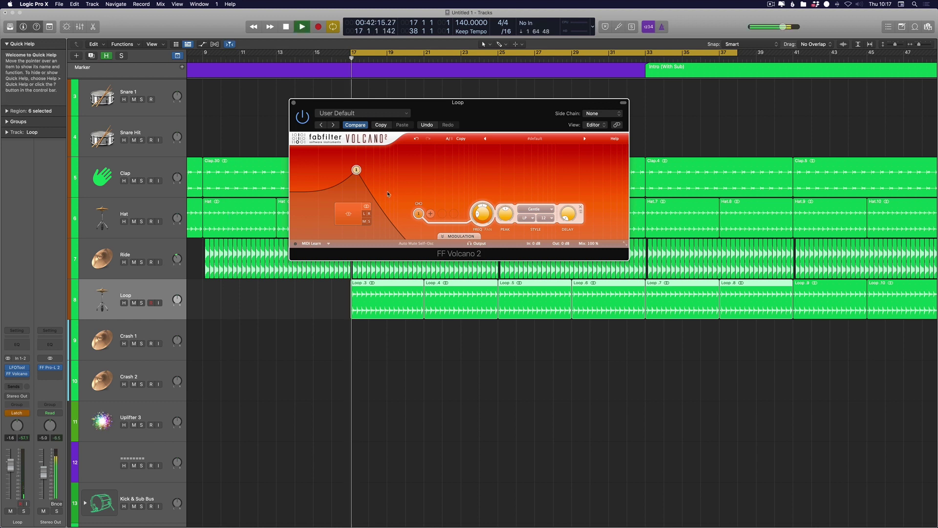
pyautogui.moveTo(359, 175); pyautogui.dragTo(555, 191)
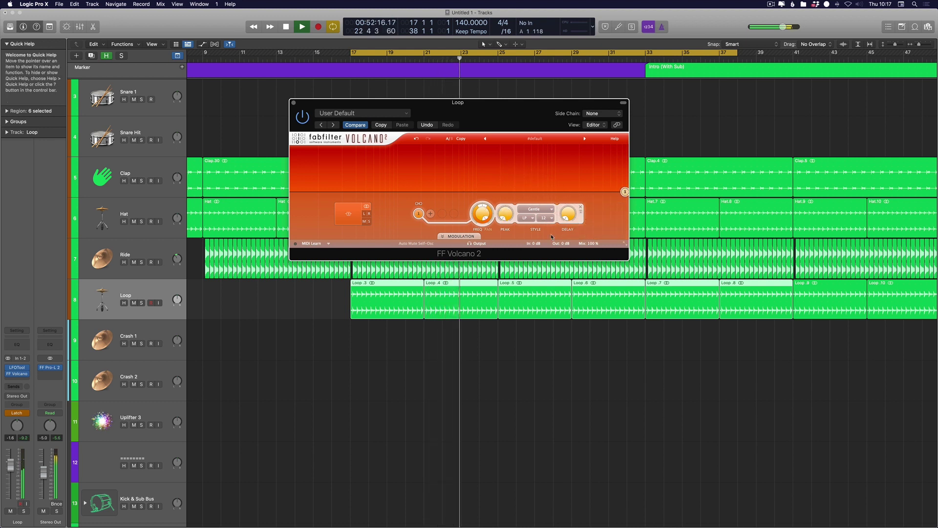
pyautogui.click(293, 102)
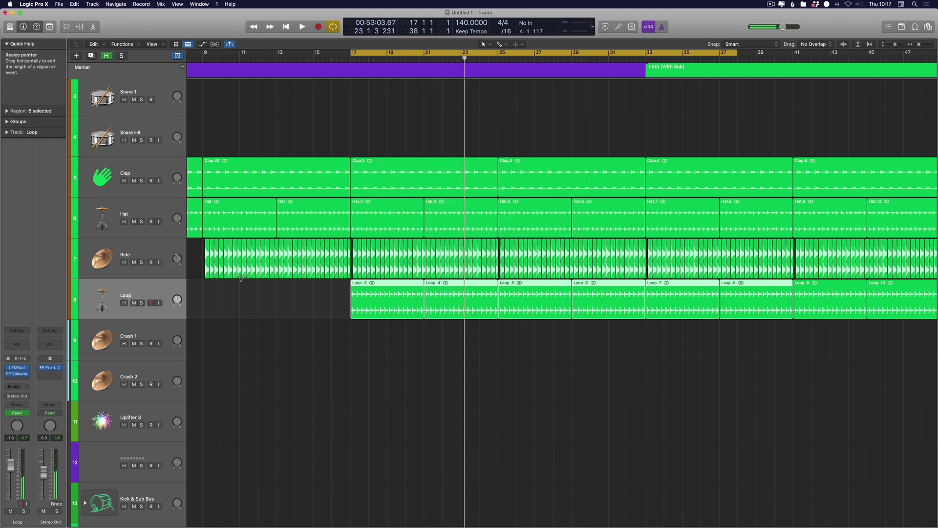
# Solo the Loop track and play it back from bar 17 to check the recorded filter sweep in FF Volcano 2.
pyautogui.press('s')
pyautogui.press('space')
pyautogui.press('v')
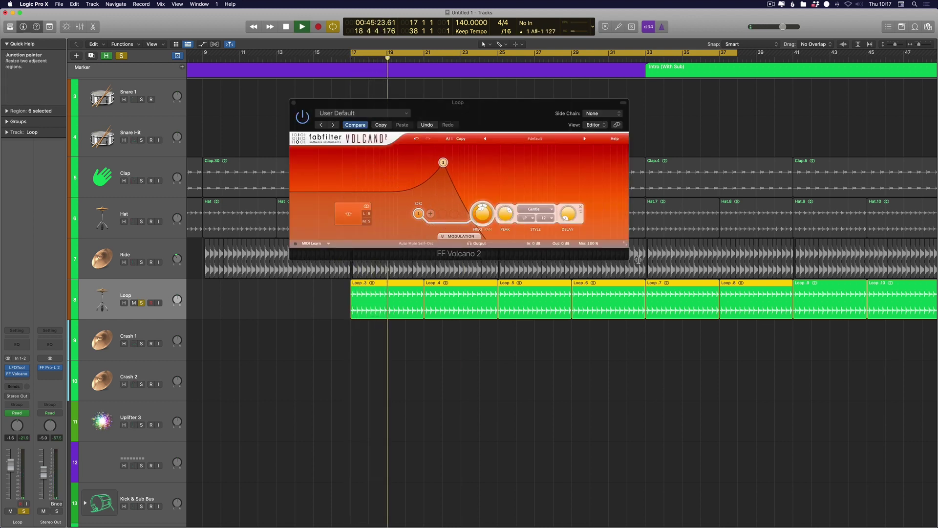
pyautogui.press('v')
pyautogui.press('space')
# Delete the Clap, Hat, Ride and Loop regions from bar 33 through the Intro (With Sub) section.
pyautogui.press('super+Left')
pyautogui.click(563, 175)
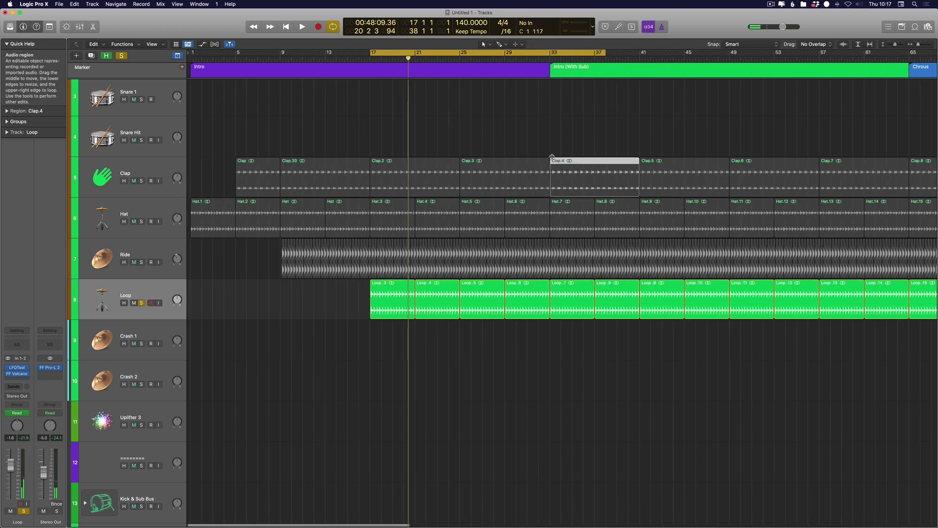
pyautogui.moveTo(555, 155); pyautogui.dragTo(702, 360)
pyautogui.press('Delete')
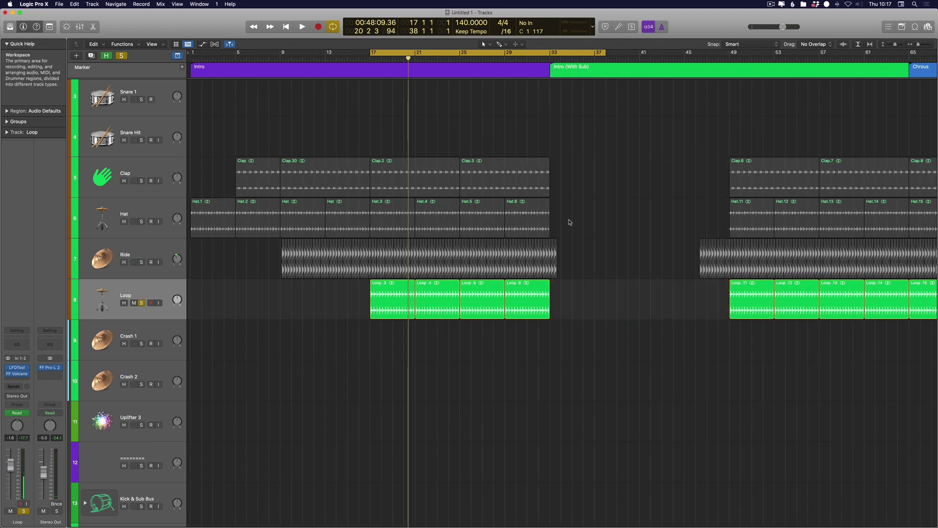
pyautogui.hscroll(10, 558, 235)
pyautogui.click(451, 264)
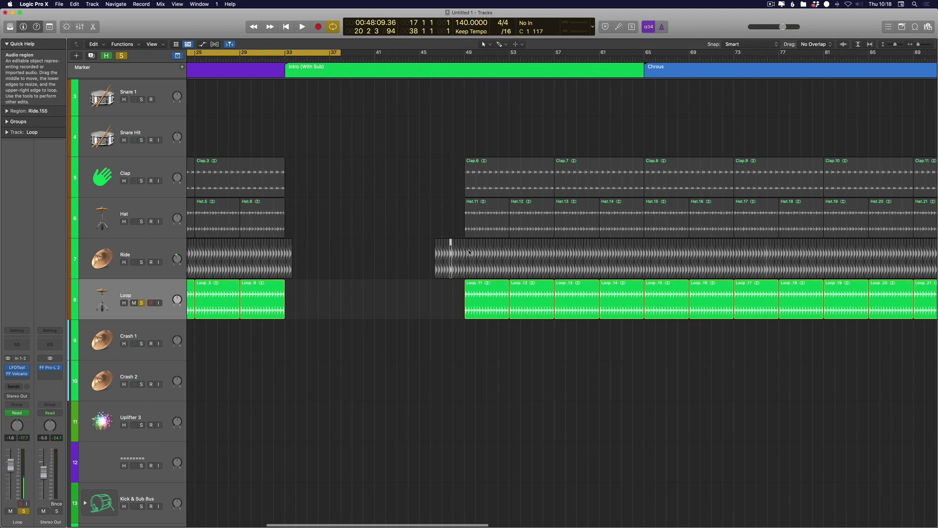
pyautogui.press('super+Left')
pyautogui.moveTo(326, 159); pyautogui.dragTo(403, 351)
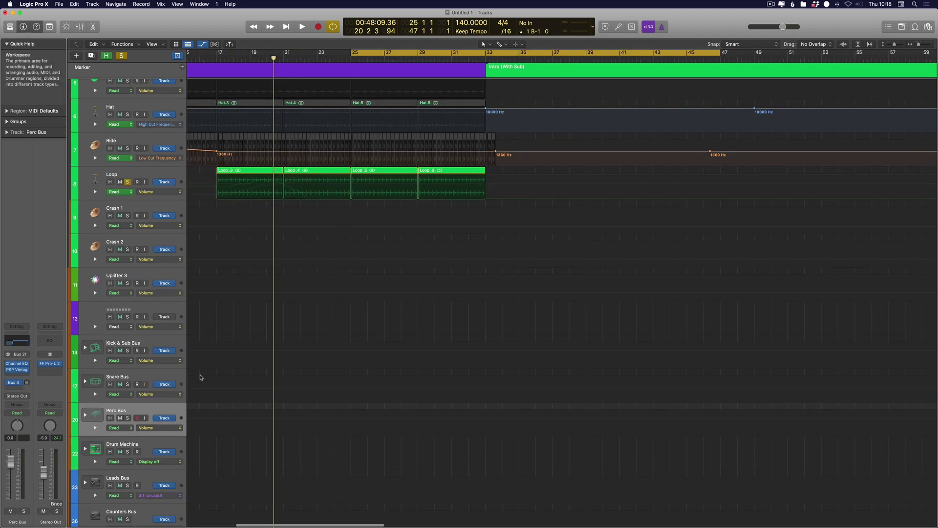
# Automate the Perc Bus's Channel EQ high cut frequency with points around bars 26 and 33, lowering it toward bar 33 during playback.
pyautogui.click(153, 429)
pyautogui.moveTo(176, 472)
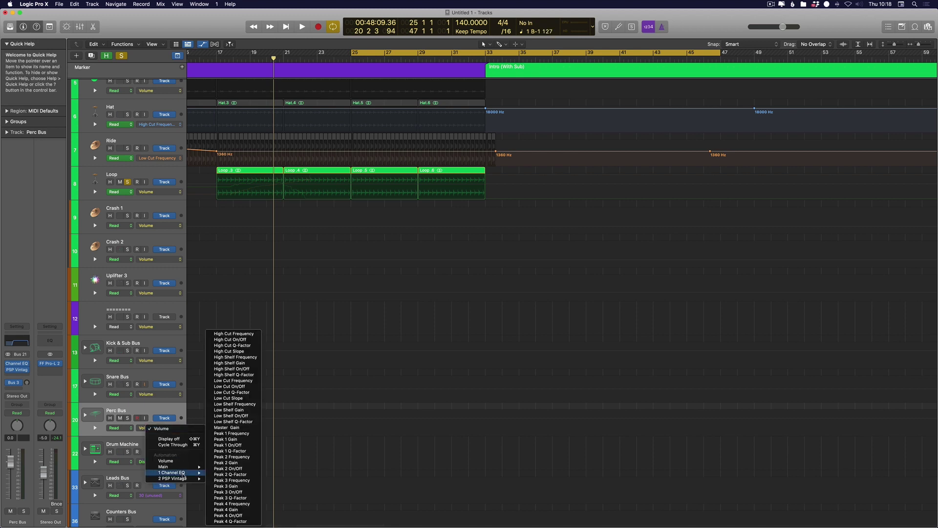
pyautogui.click(230, 335)
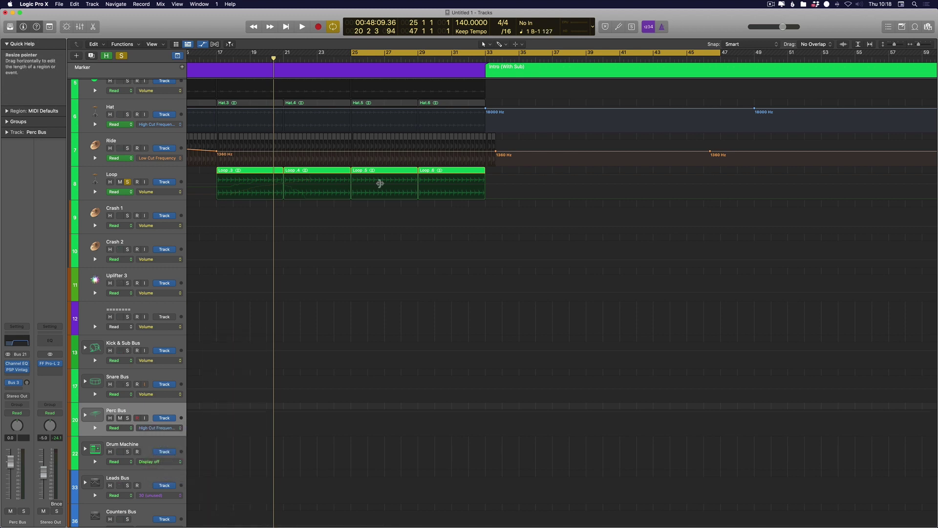
pyautogui.click(368, 414)
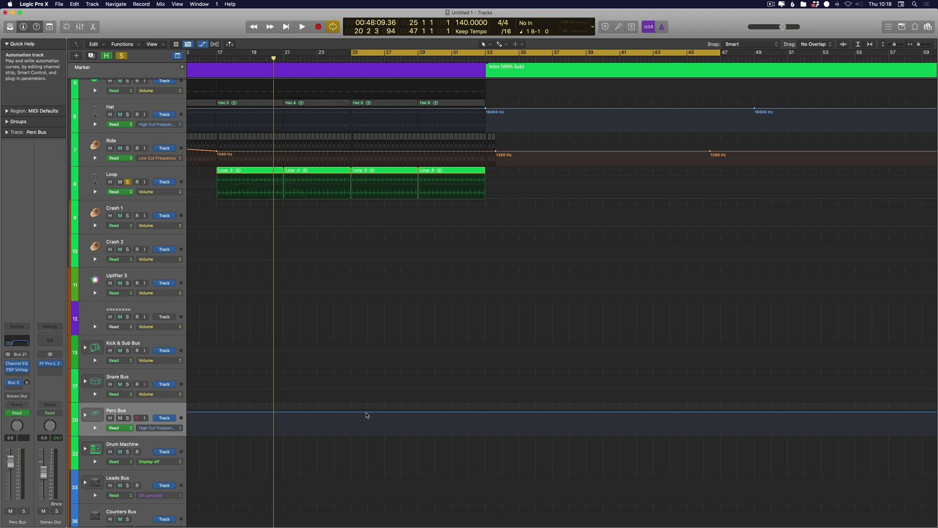
pyautogui.click(485, 413)
pyautogui.click(501, 413)
pyautogui.press('space')
pyautogui.moveTo(485, 413); pyautogui.dragTo(485, 423)
# Listen to the Ride, Hat and Clap soloed together with the Loop, and clear all solos.
pyautogui.scroll(5, 126, 291)
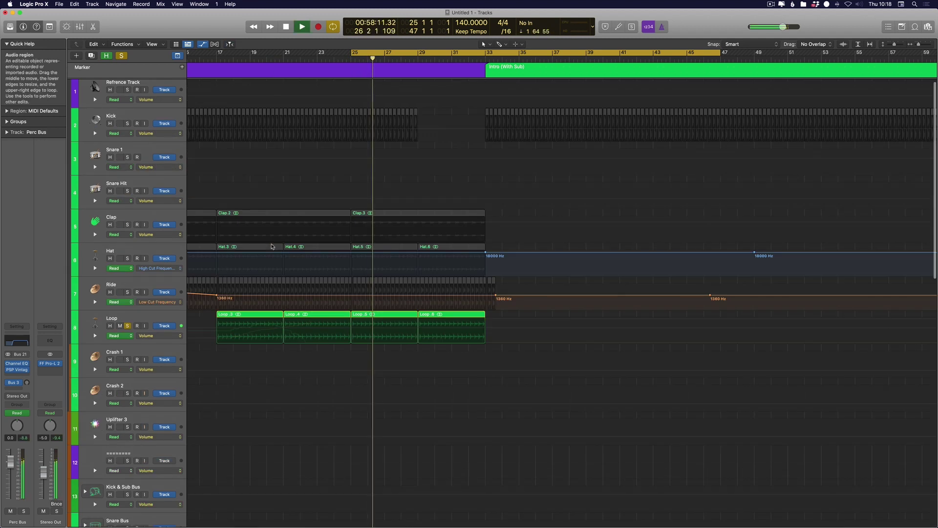
pyautogui.click(127, 291)
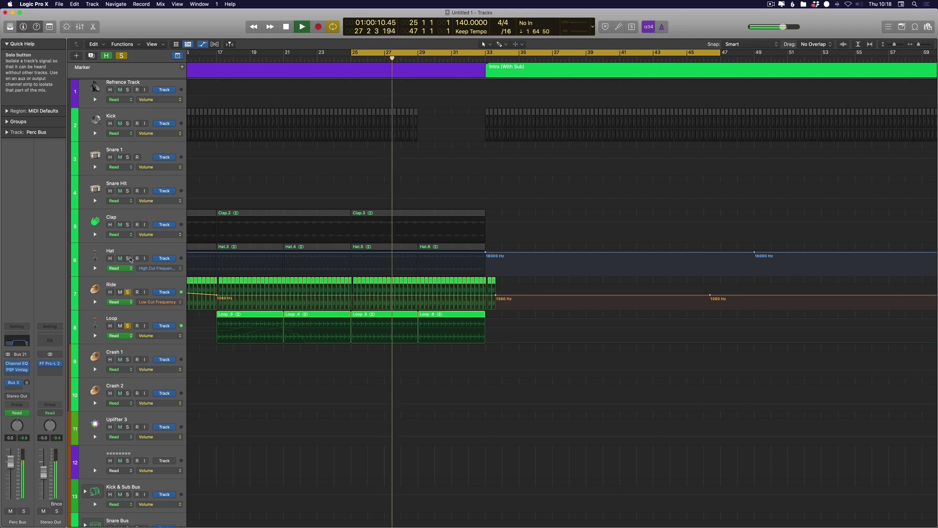
pyautogui.click(127, 258)
pyautogui.click(127, 224)
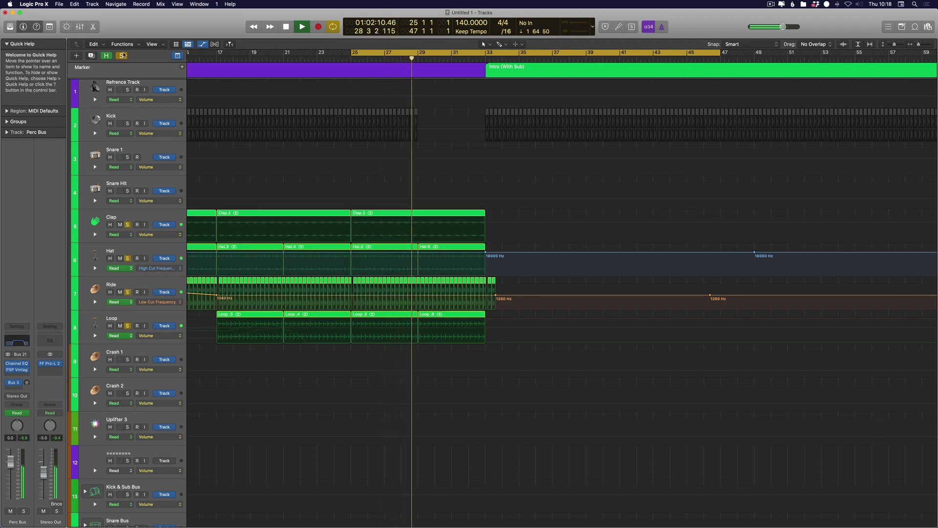
pyautogui.press('ctrl+alt+super+s')
# Delete the leftover Ride hits after bar 33, start the cycle range at bar 33, and play from there.
pyautogui.press('a')
pyautogui.click(492, 230)
pyautogui.press('space')
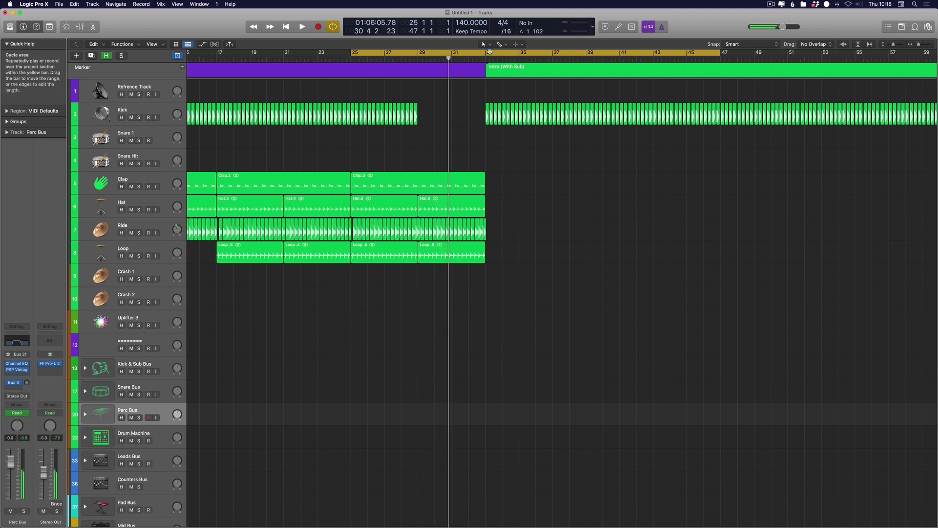
pyautogui.press('super+u')
pyautogui.press('Delete')
pyautogui.hscroll(1, 518, 170)
pyautogui.press('space')
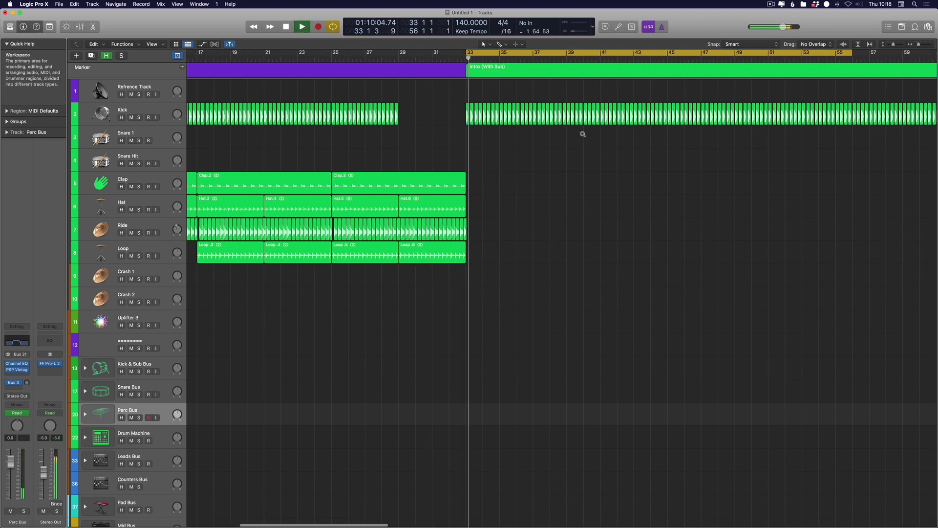
# Delete the Clap, Hat, Ride and Loop regions in the first half of the Chorus, up to bar 81.
pyautogui.press('z')
pyautogui.moveTo(162, 301); pyautogui.dragTo(162, 301)
pyautogui.moveTo(192, 214)
pyautogui.mouseDown()
pyautogui.moveTo(315, 215)
pyautogui.moveTo(192, 214)
pyautogui.mouseUp()
pyautogui.moveTo(489, 167); pyautogui.dragTo(387, 308)
pyautogui.press('Delete')
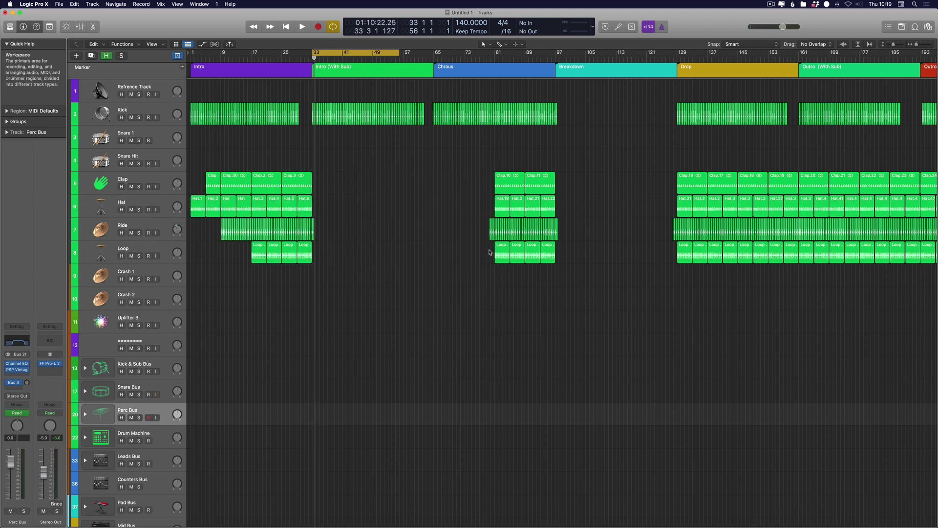
# Copy all the Intro's Clap, Hat, Ride and Loop regions to start at bar 41 and play from bar 33.
pyautogui.moveTo(394, 155); pyautogui.dragTo(191, 264)
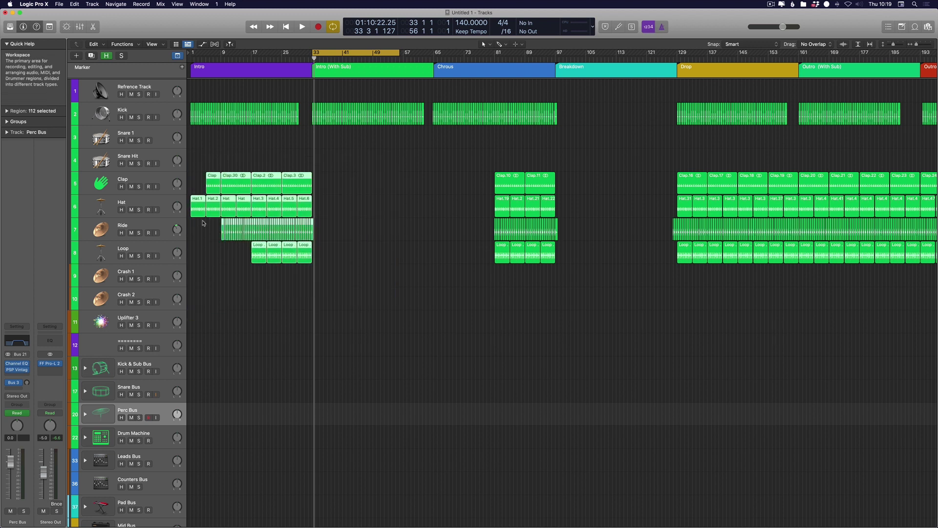
pyautogui.moveTo(199, 215); pyautogui.dragTo(351, 215)
pyautogui.press('space')
pyautogui.press('super+Right')
pyautogui.press('super+Right')
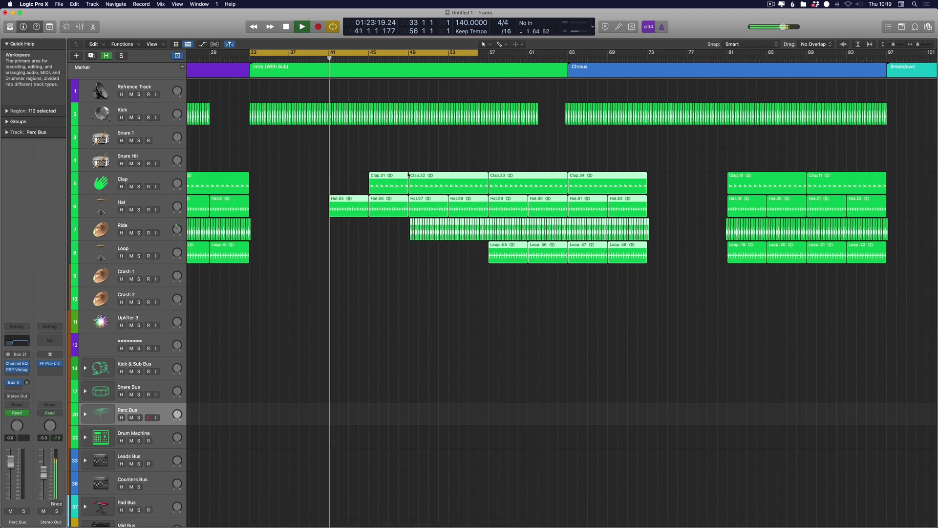
pyautogui.click(360, 156)
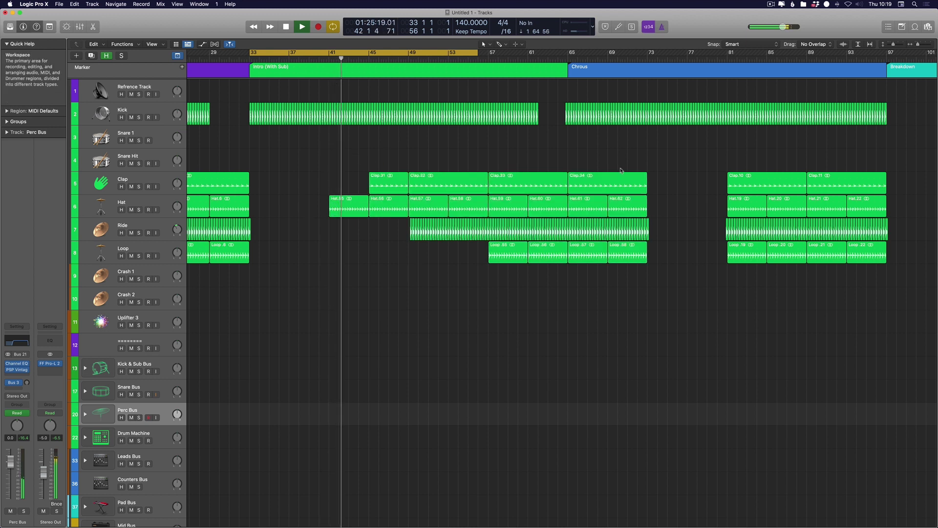
# Delete all the Clap, Hat, Ride and Loop regions across the Chorus from bar 65 to bar 97, and stop playback.
pyautogui.moveTo(682, 157); pyautogui.dragTo(567, 293)
pyautogui.press('Delete')
pyautogui.moveTo(692, 150); pyautogui.dragTo(870, 311)
pyautogui.press('Delete')
pyautogui.moveTo(932, 207); pyautogui.dragTo(763, 292)
pyautogui.press('Delete')
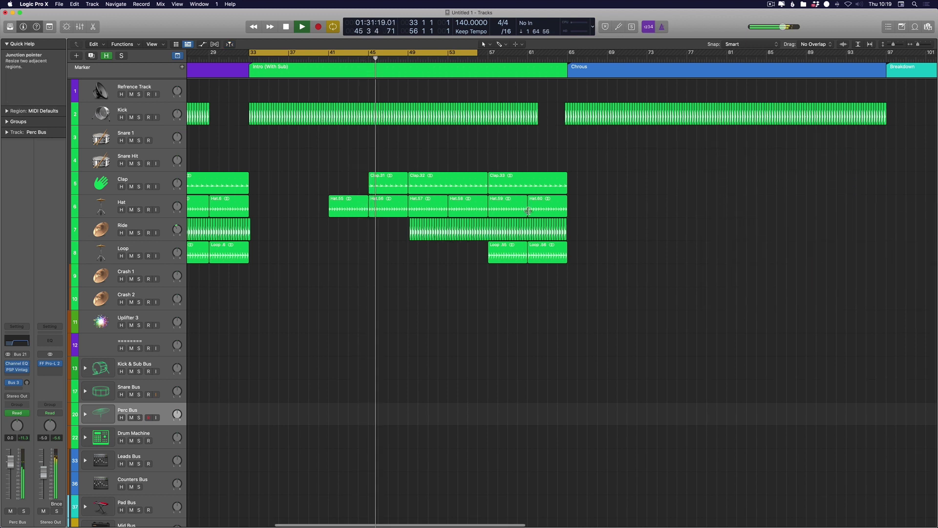
pyautogui.scroll(-3, 636, 146)
pyautogui.press('z')
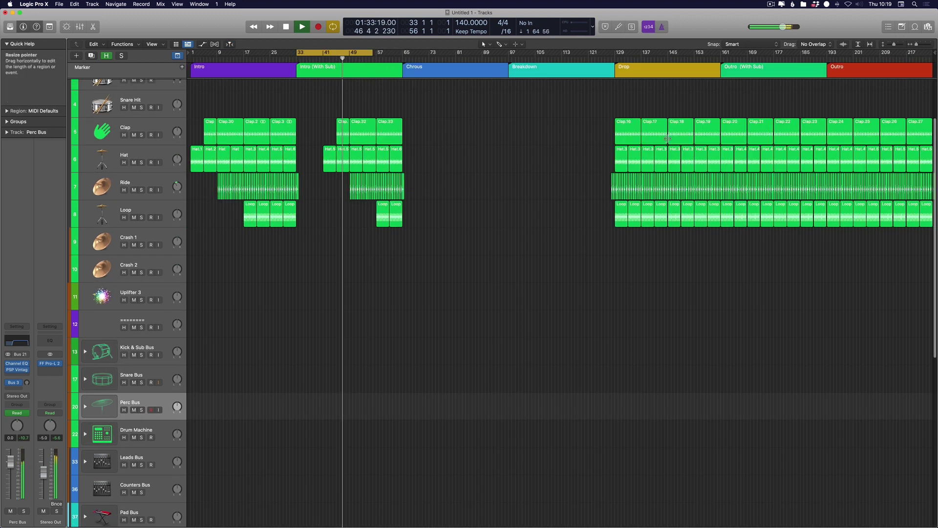
pyautogui.press('z')
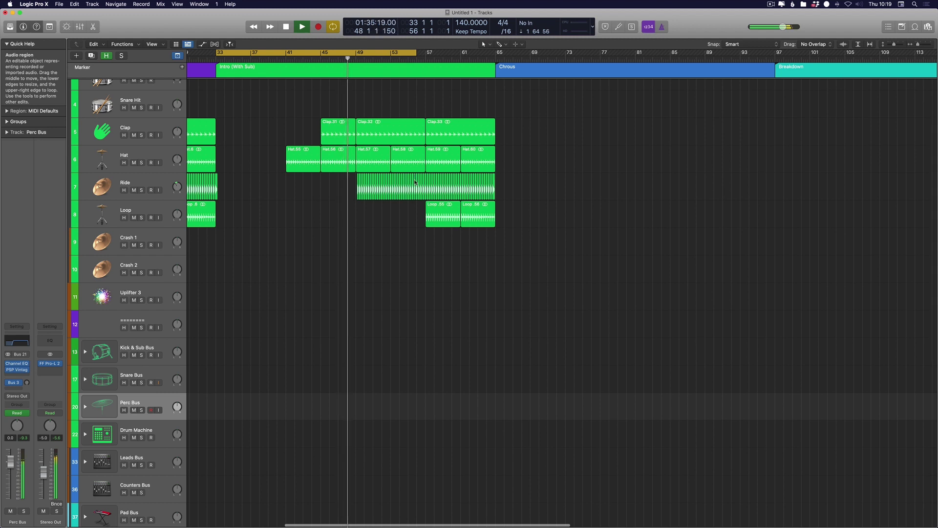
pyautogui.press('z')
pyautogui.press('space')
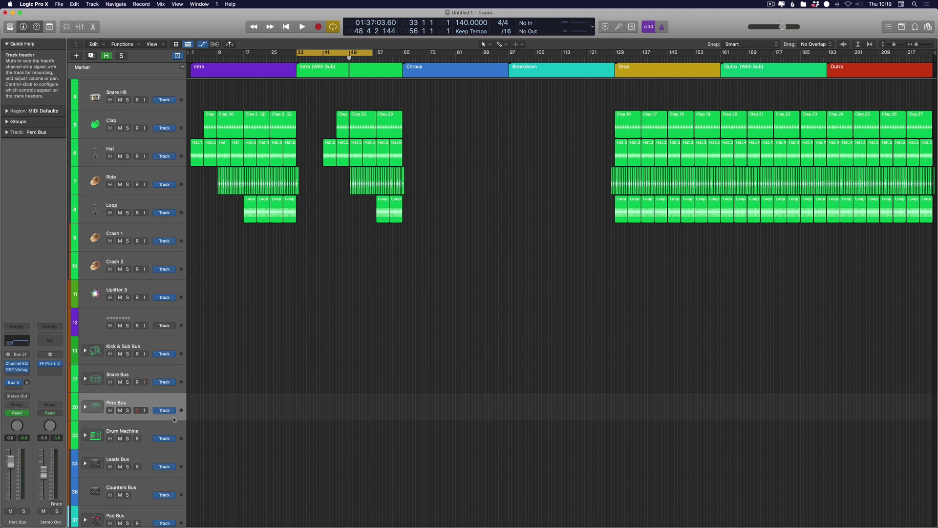
# Show the automation and move the Hat's 870 Hz high-cut point in the Intro (With Sub) to about bar 39.
pyautogui.press('a')
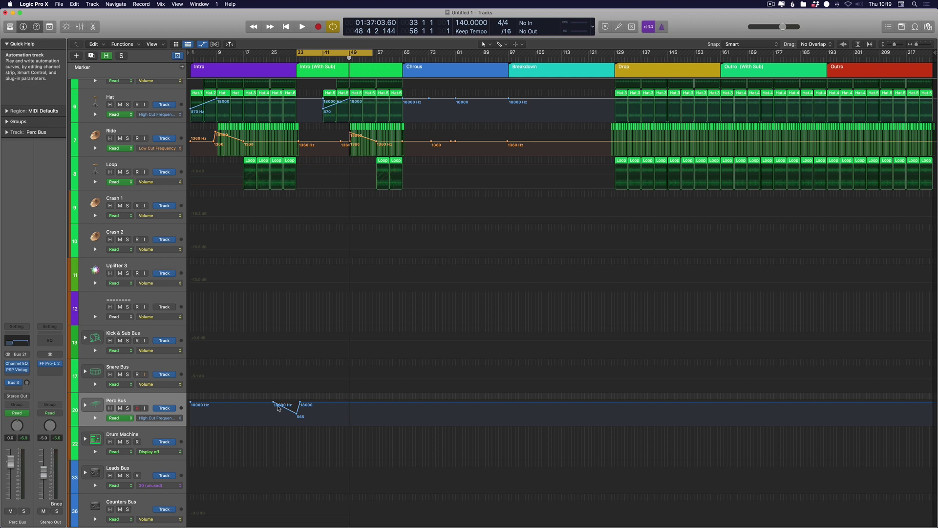
pyautogui.scroll(3, 301, 203)
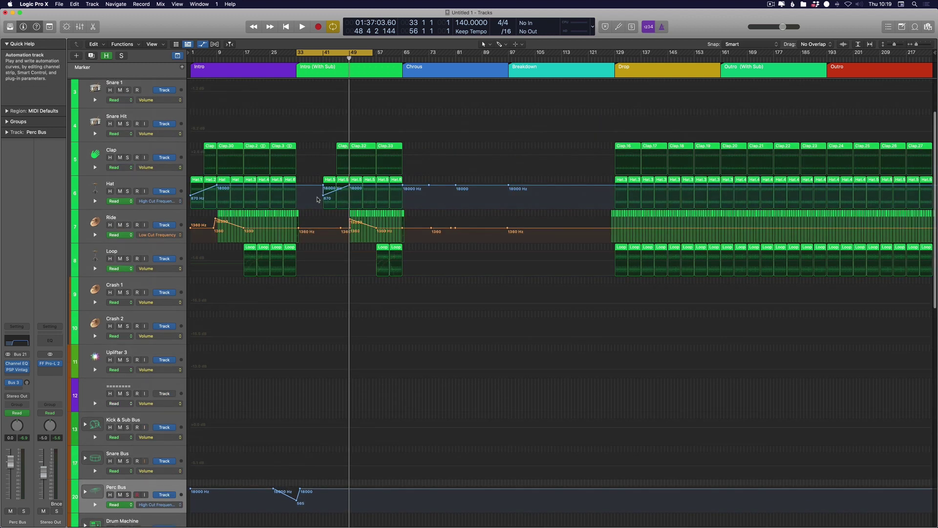
pyautogui.moveTo(322, 198); pyautogui.dragTo(318, 215)
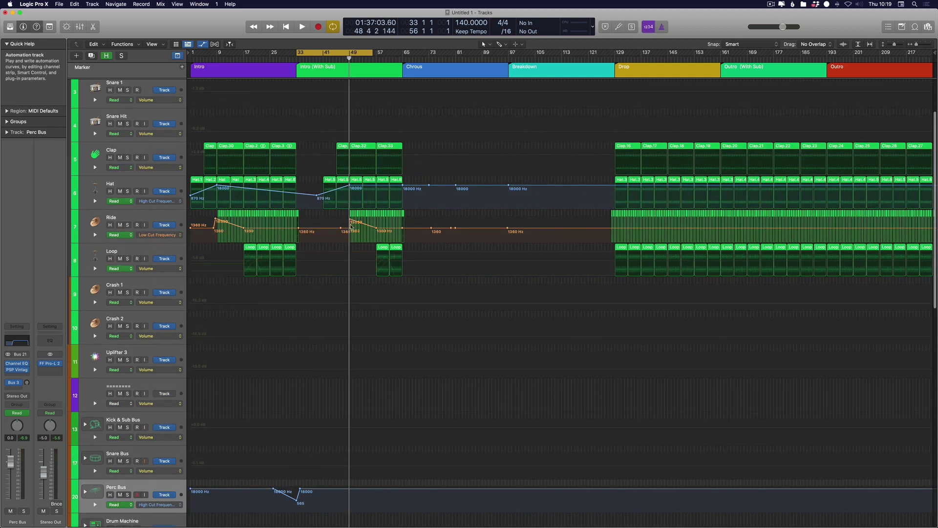
# Reshape the Ride's low-cut automation with its second peak at about bar 43, remove the point just before bar 9, and hide the automation.
pyautogui.moveTo(299, 228); pyautogui.dragTo(307, 230)
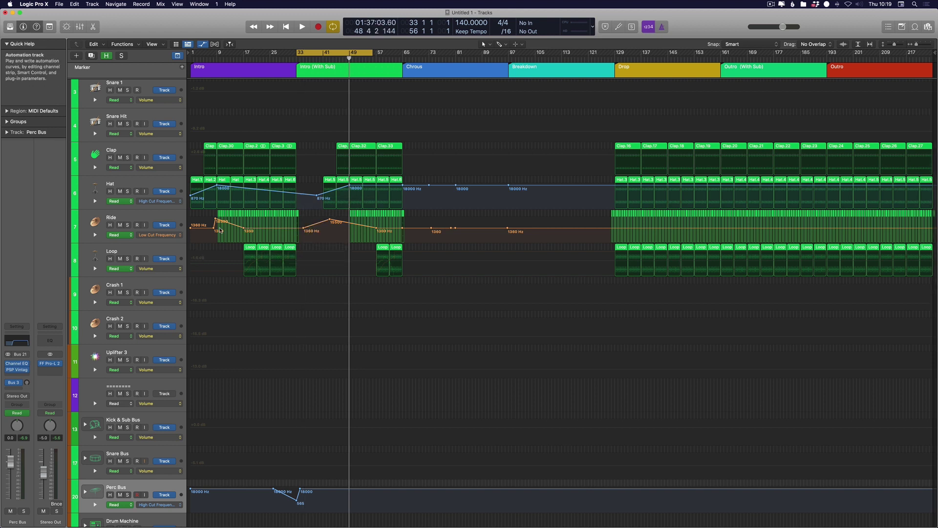
pyautogui.click(214, 230)
pyautogui.press('a')
# Return the playhead to the start of the song and set the cycle range from bar 1 to bar 47.
pyautogui.press('super+Right')
pyautogui.press('super+Right')
pyautogui.press('Return')
pyautogui.press('c')
pyautogui.moveTo(191, 55); pyautogui.dragTo(649, 98)
pyautogui.press('super+Left')
pyautogui.press('super+Down')
pyautogui.scroll(6, 373, 182)
pyautogui.scroll(-1, 471, 268)
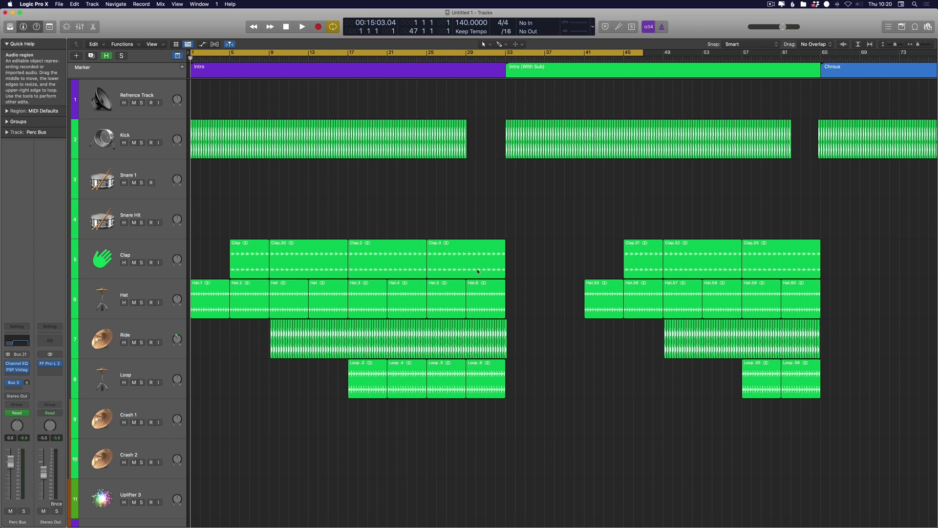
# Delete the final Clap, Hat and Loop regions of the Outro and shorten the remaining last Hat region to about bar 219.
pyautogui.press('z')
pyautogui.press('z')
pyautogui.scroll(-5, 488, 259)
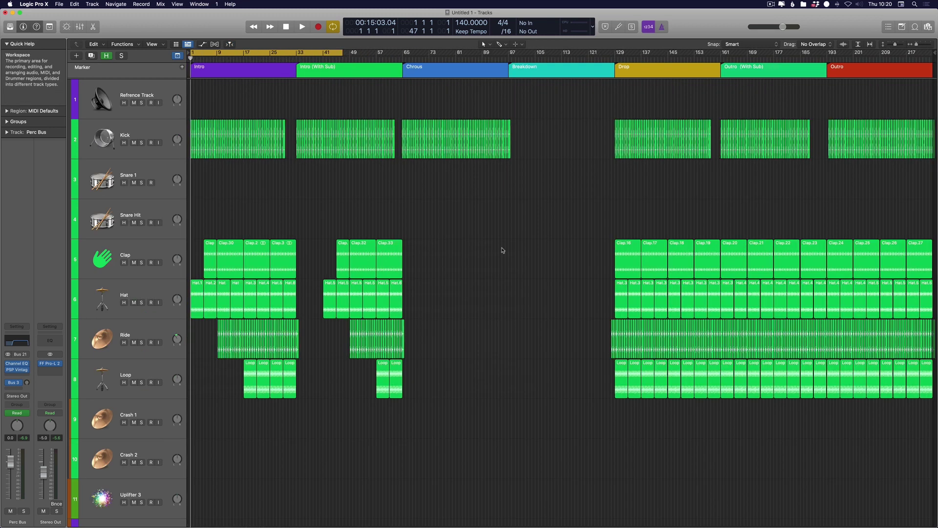
pyautogui.scroll(3, 829, 244)
pyautogui.hscroll(10, 781, 249)
pyautogui.hscroll(-2, 758, 255)
pyautogui.press('Delete')
pyautogui.click(919, 381)
pyautogui.press('Delete')
pyautogui.click(899, 313)
pyautogui.moveTo(899, 313)
pyautogui.mouseDown()
pyautogui.moveTo(874, 314)
pyautogui.moveTo(884, 314)
pyautogui.mouseUp()
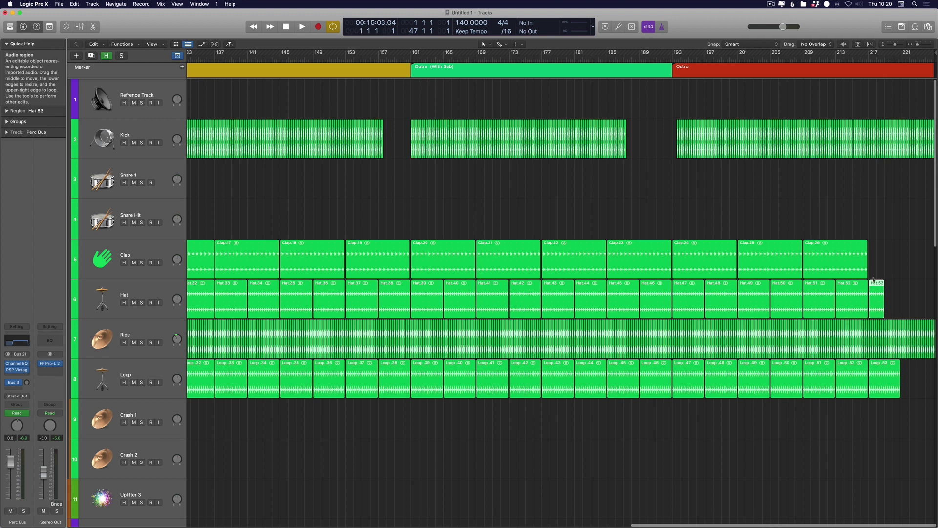
# Automate the Hat's high-cut frequency to sweep down from about bar 209 to about bar 221 in the Outro, and hide the automation.
pyautogui.press('a')
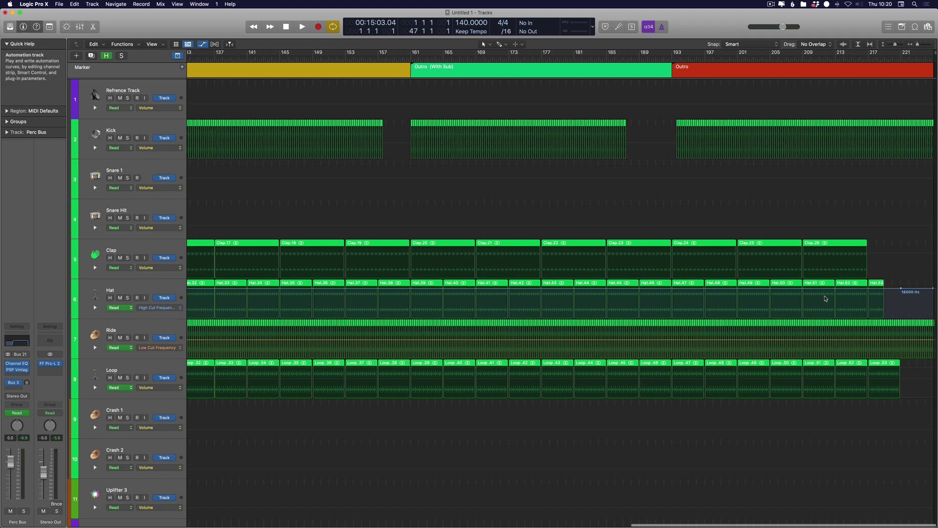
pyautogui.click(801, 289)
pyautogui.moveTo(903, 291); pyautogui.dragTo(901, 318)
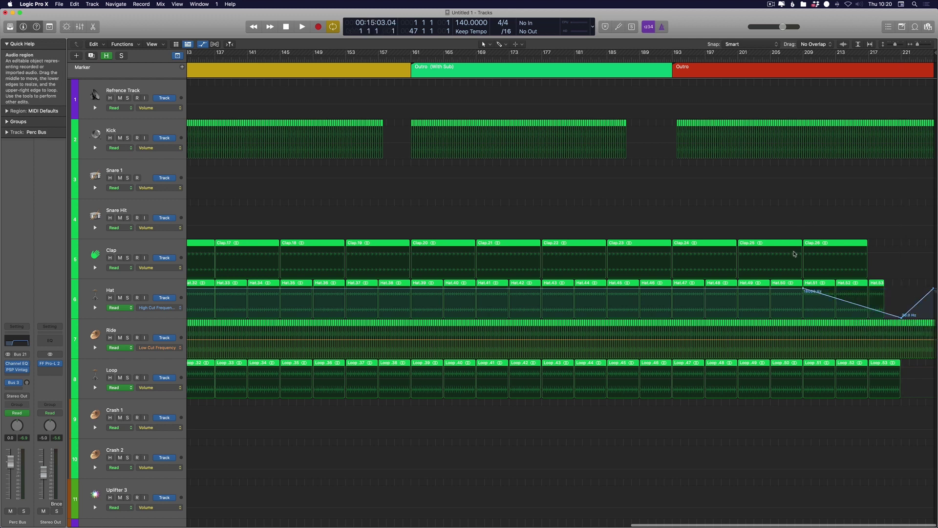
pyautogui.scroll(-1, 855, 413)
pyautogui.scroll(-4, 855, 413)
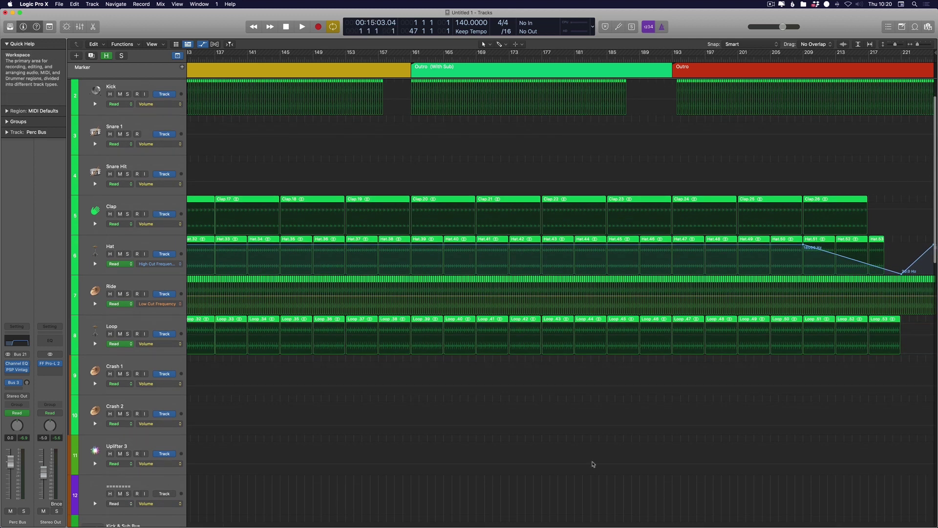
pyautogui.press('z')
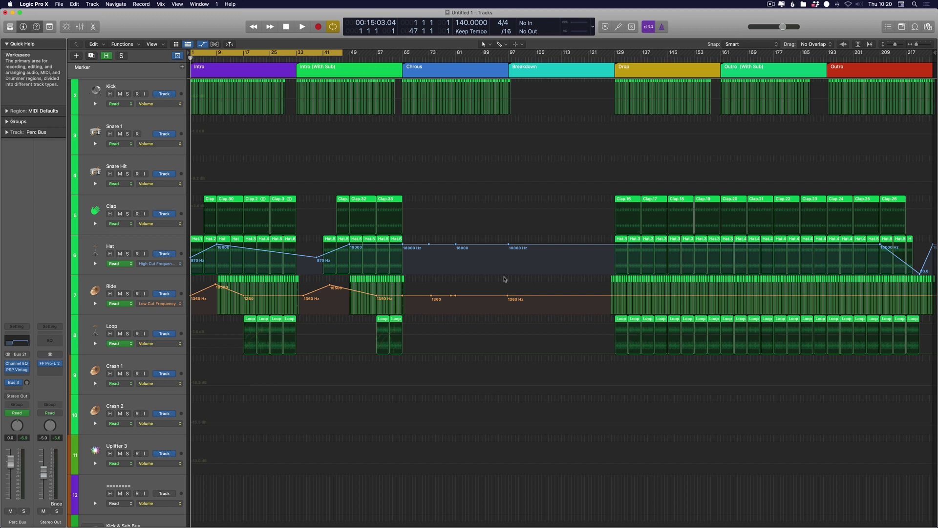
pyautogui.press('a')
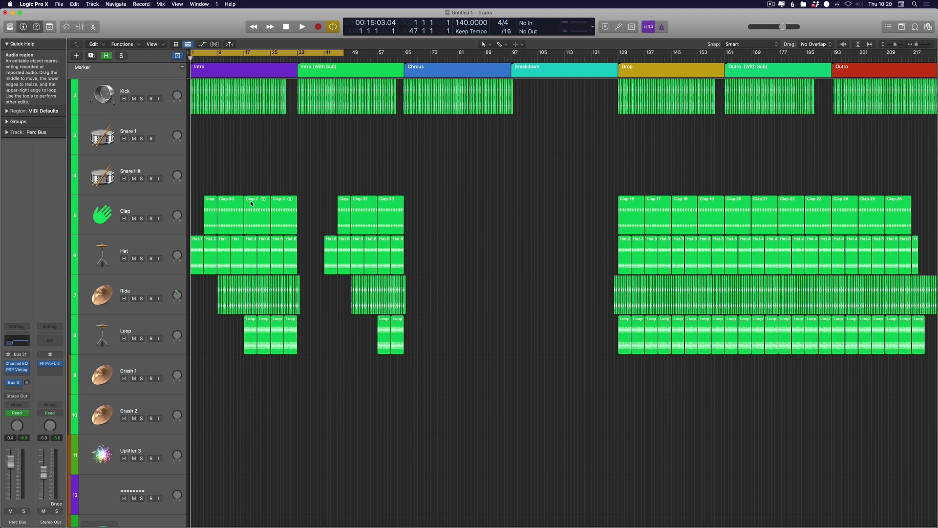
pyautogui.press('super+Right')
pyautogui.press('super+Right')
pyautogui.press('super+Right')
pyautogui.press('super+Right')
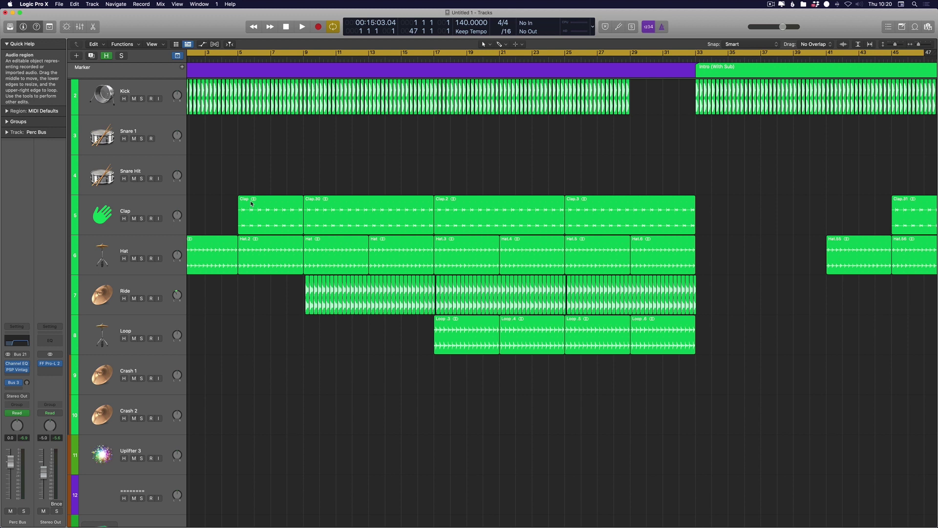
pyautogui.scroll(-10, 250, 201)
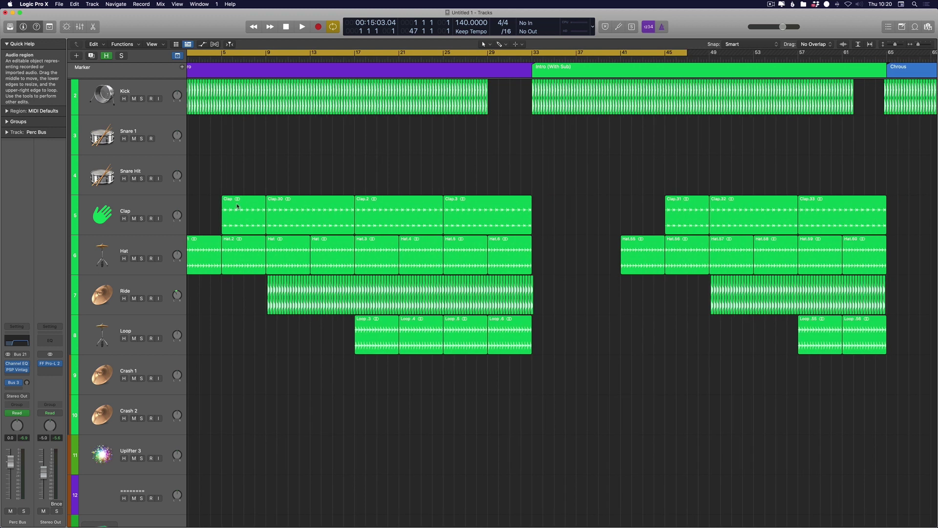